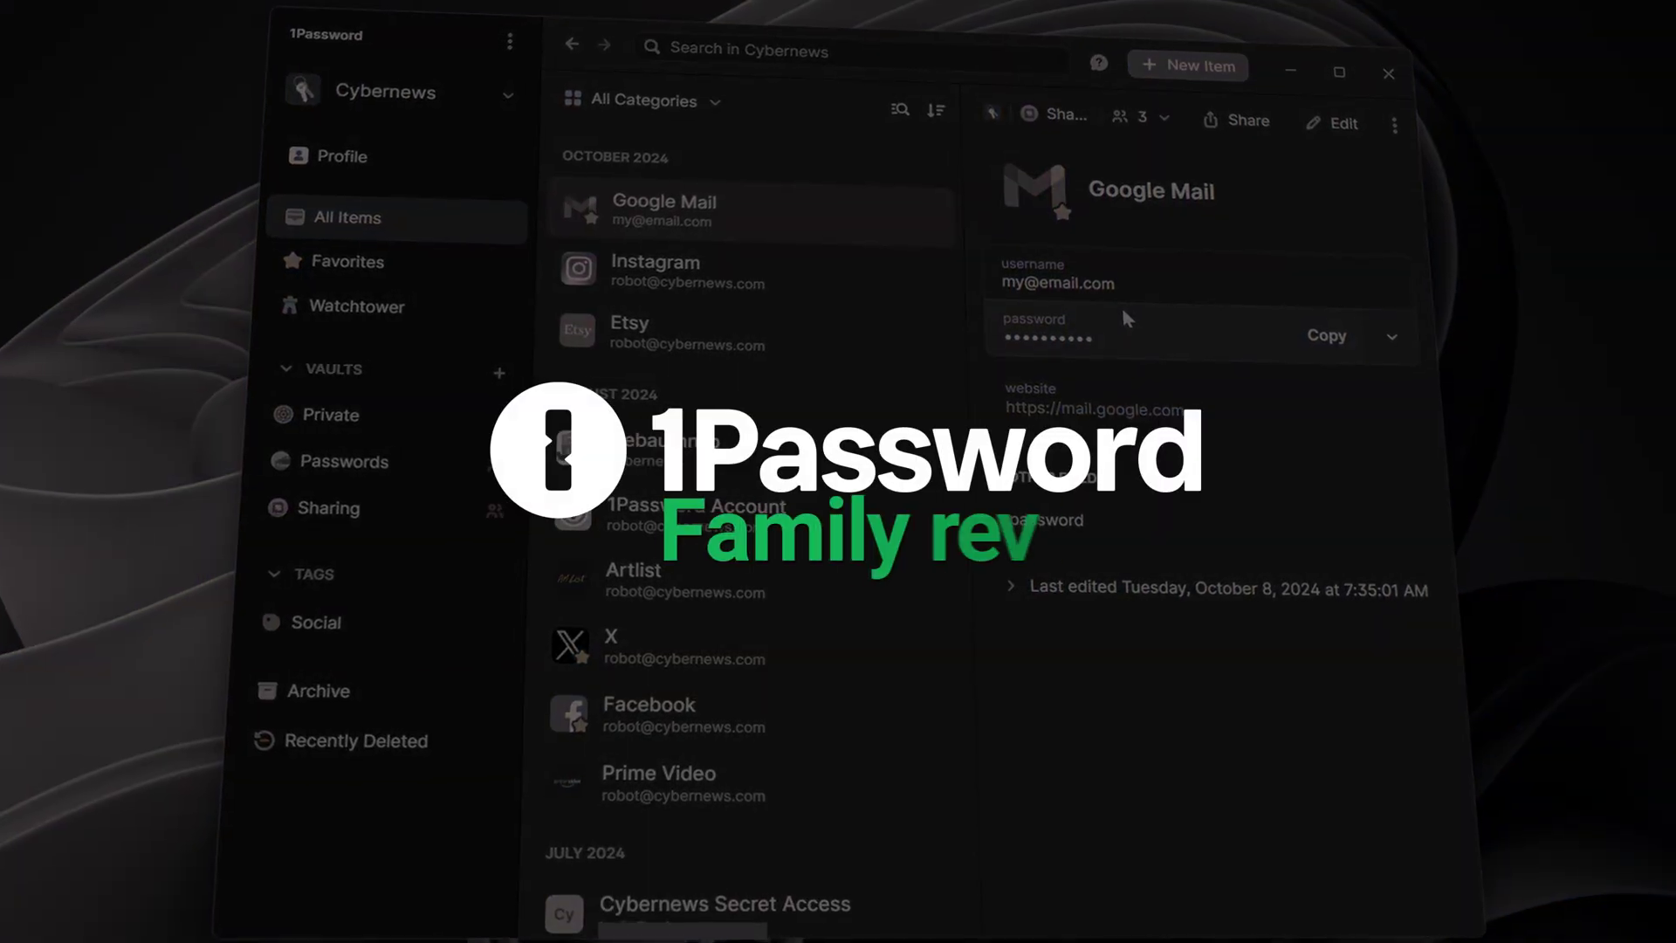
Step: Share the Google Mail item, then view all six members on the Admin Console's People page
{"action": "left_click", "coordinate": [1244, 121]}
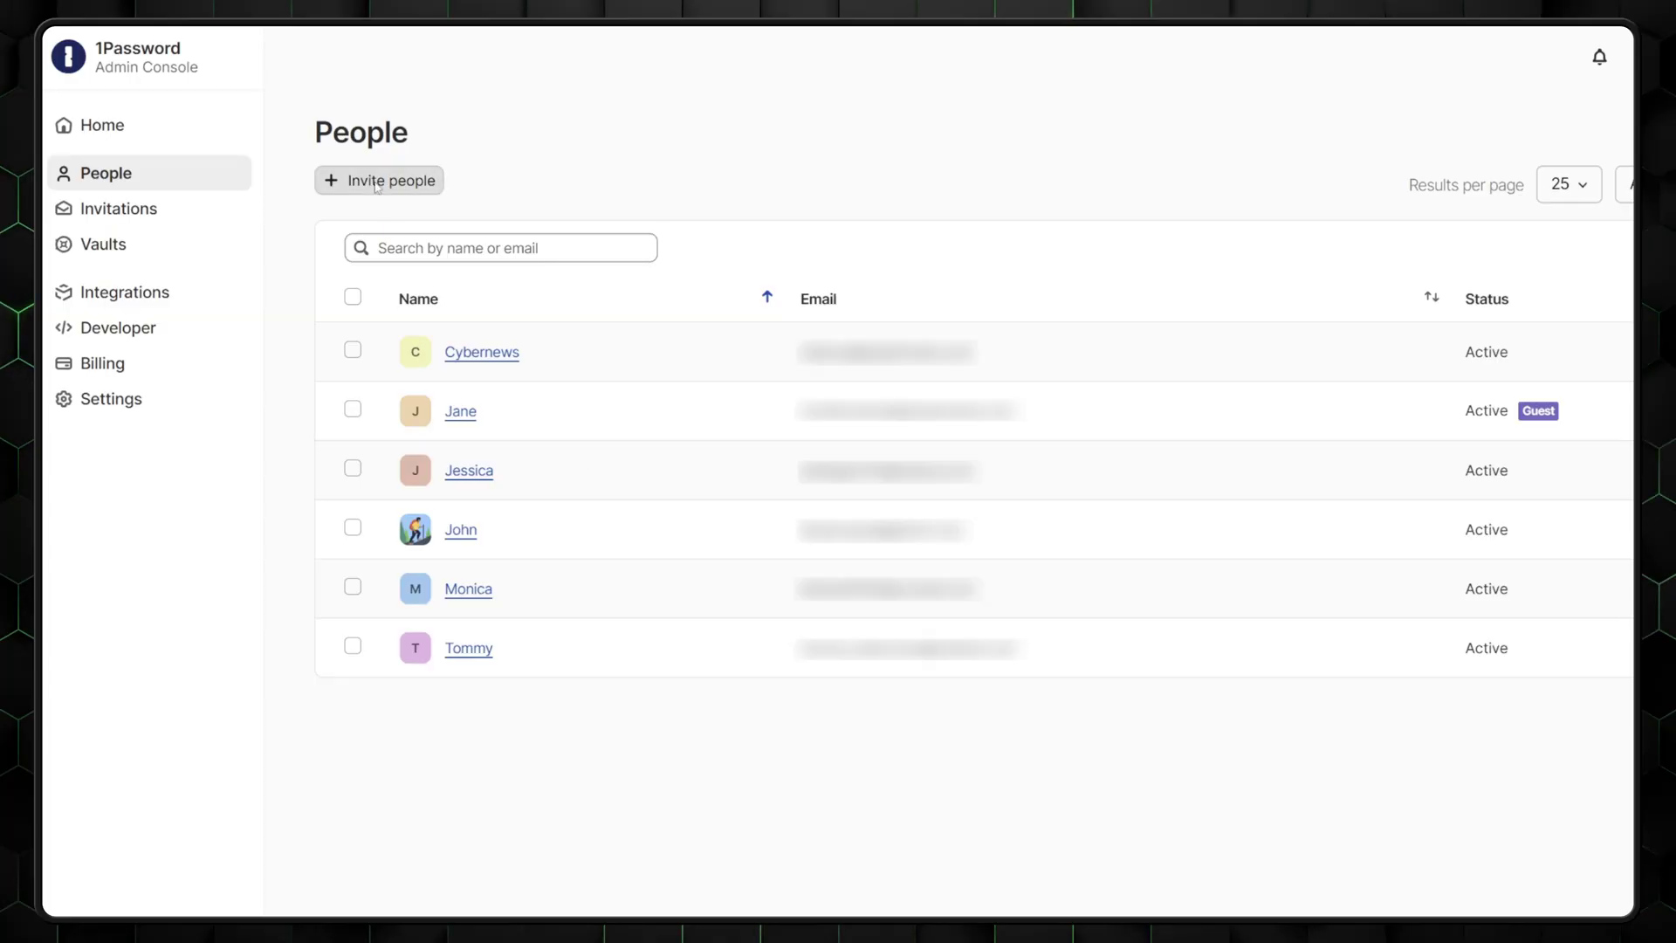
Step: Start a Guest invitation for a new family member, then close it without sending
{"action": "left_click", "coordinate": [377, 181]}
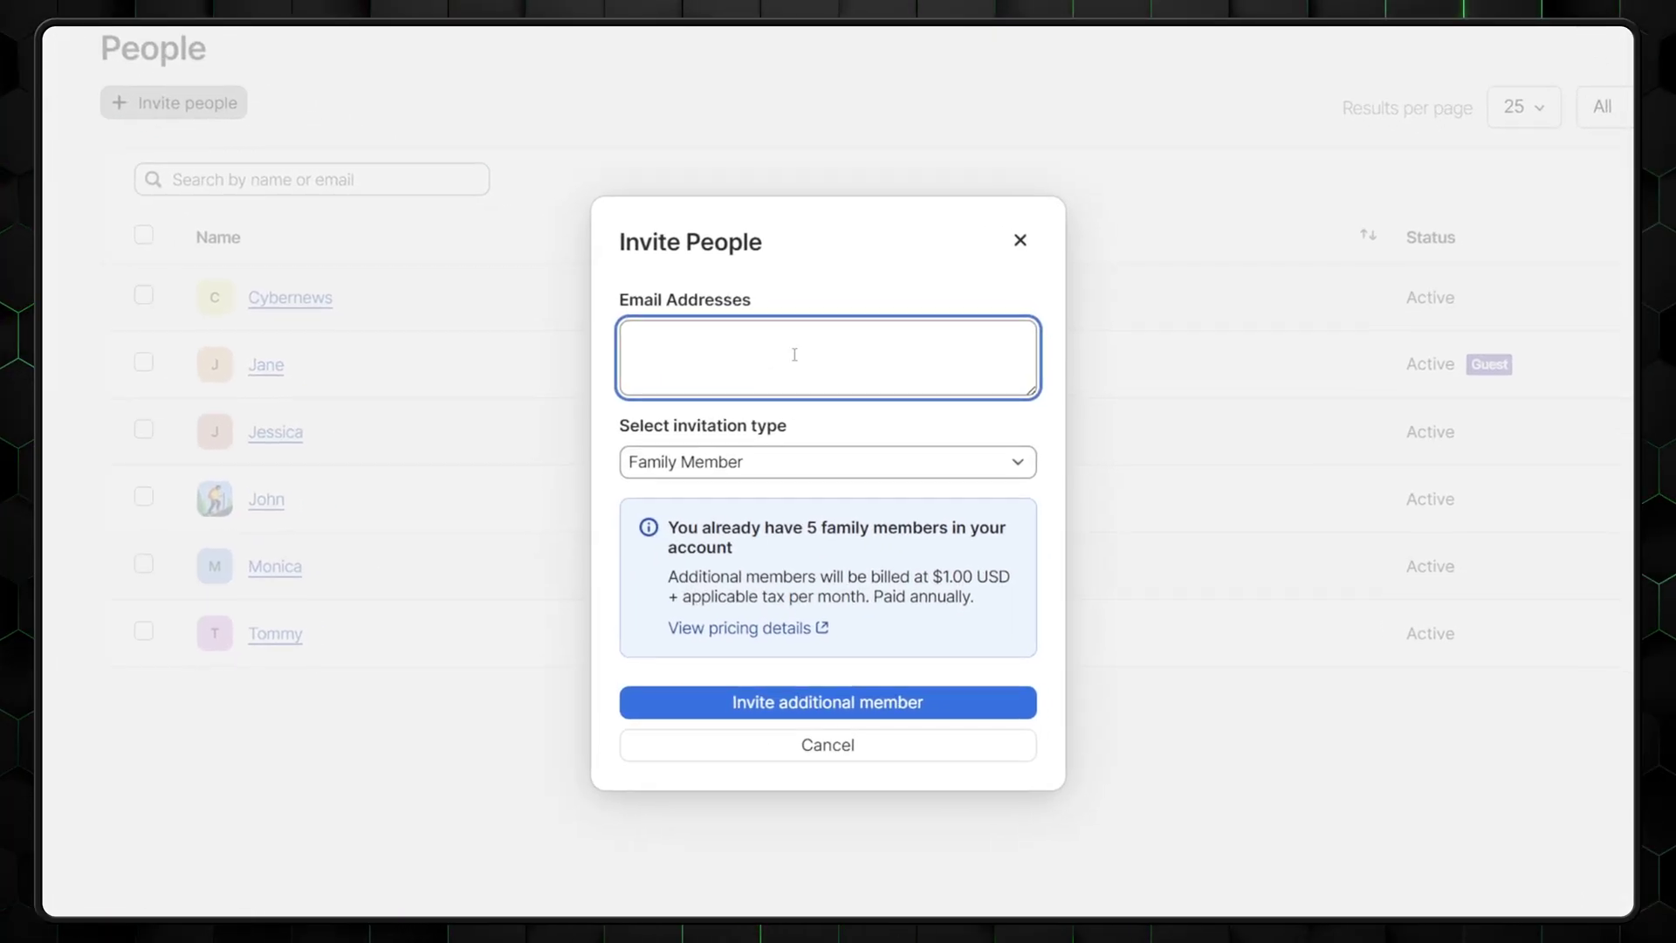
{"action": "left_click", "coordinate": [719, 472]}
{"action": "left_click", "coordinate": [665, 535]}
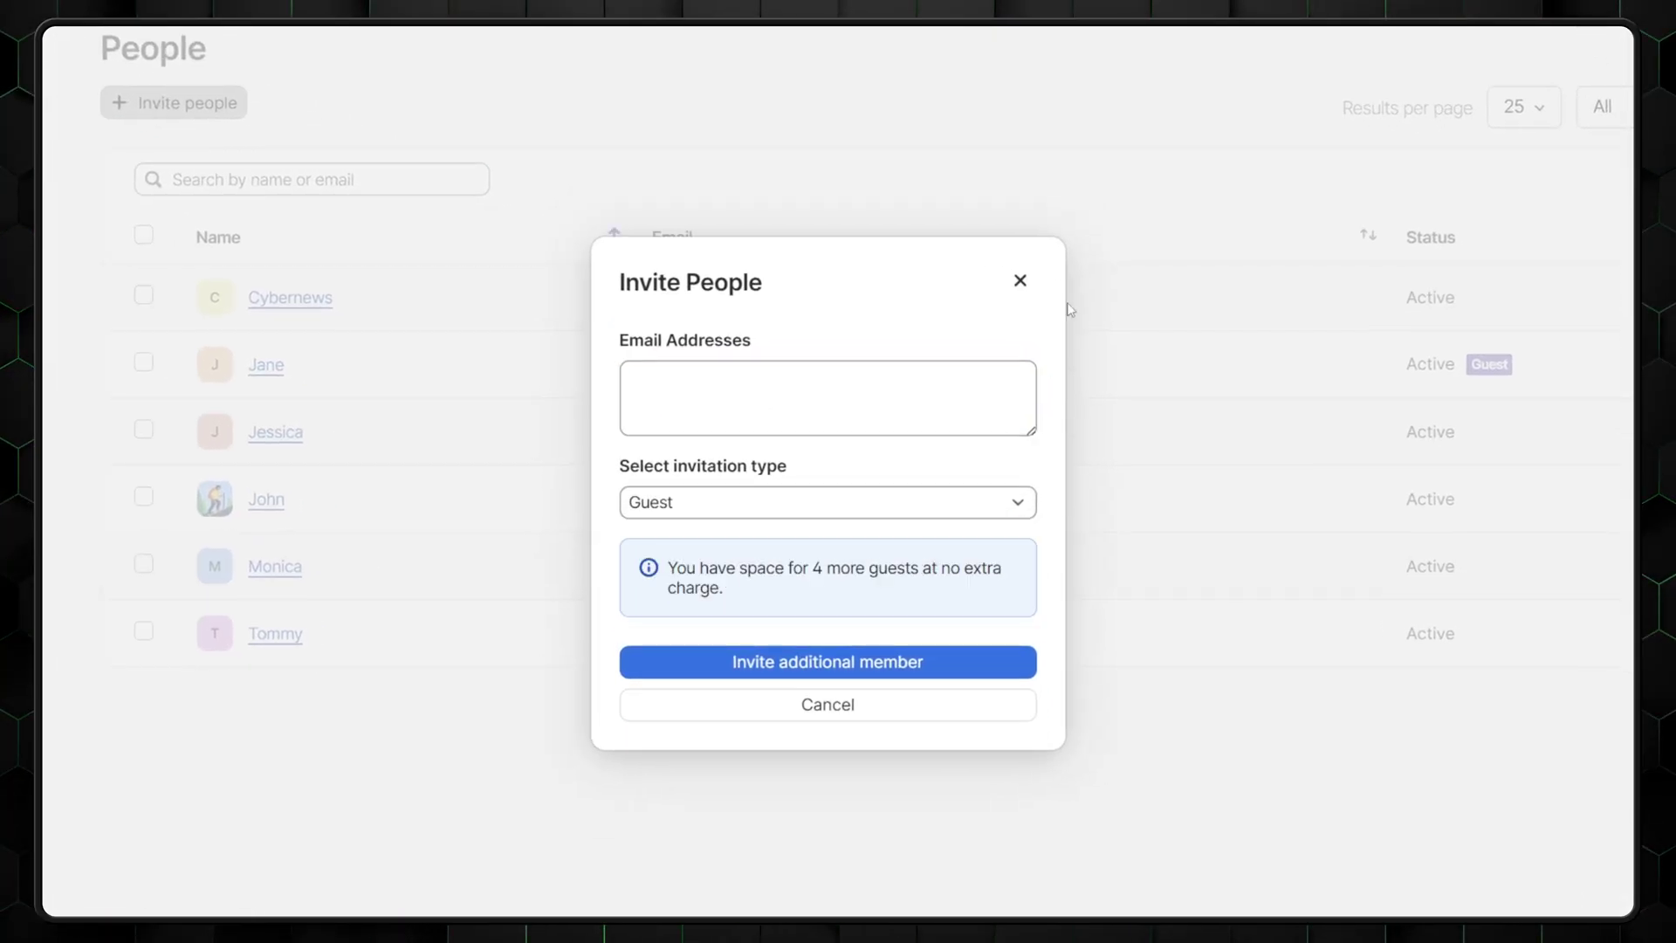
{"action": "left_click", "coordinate": [1018, 282]}
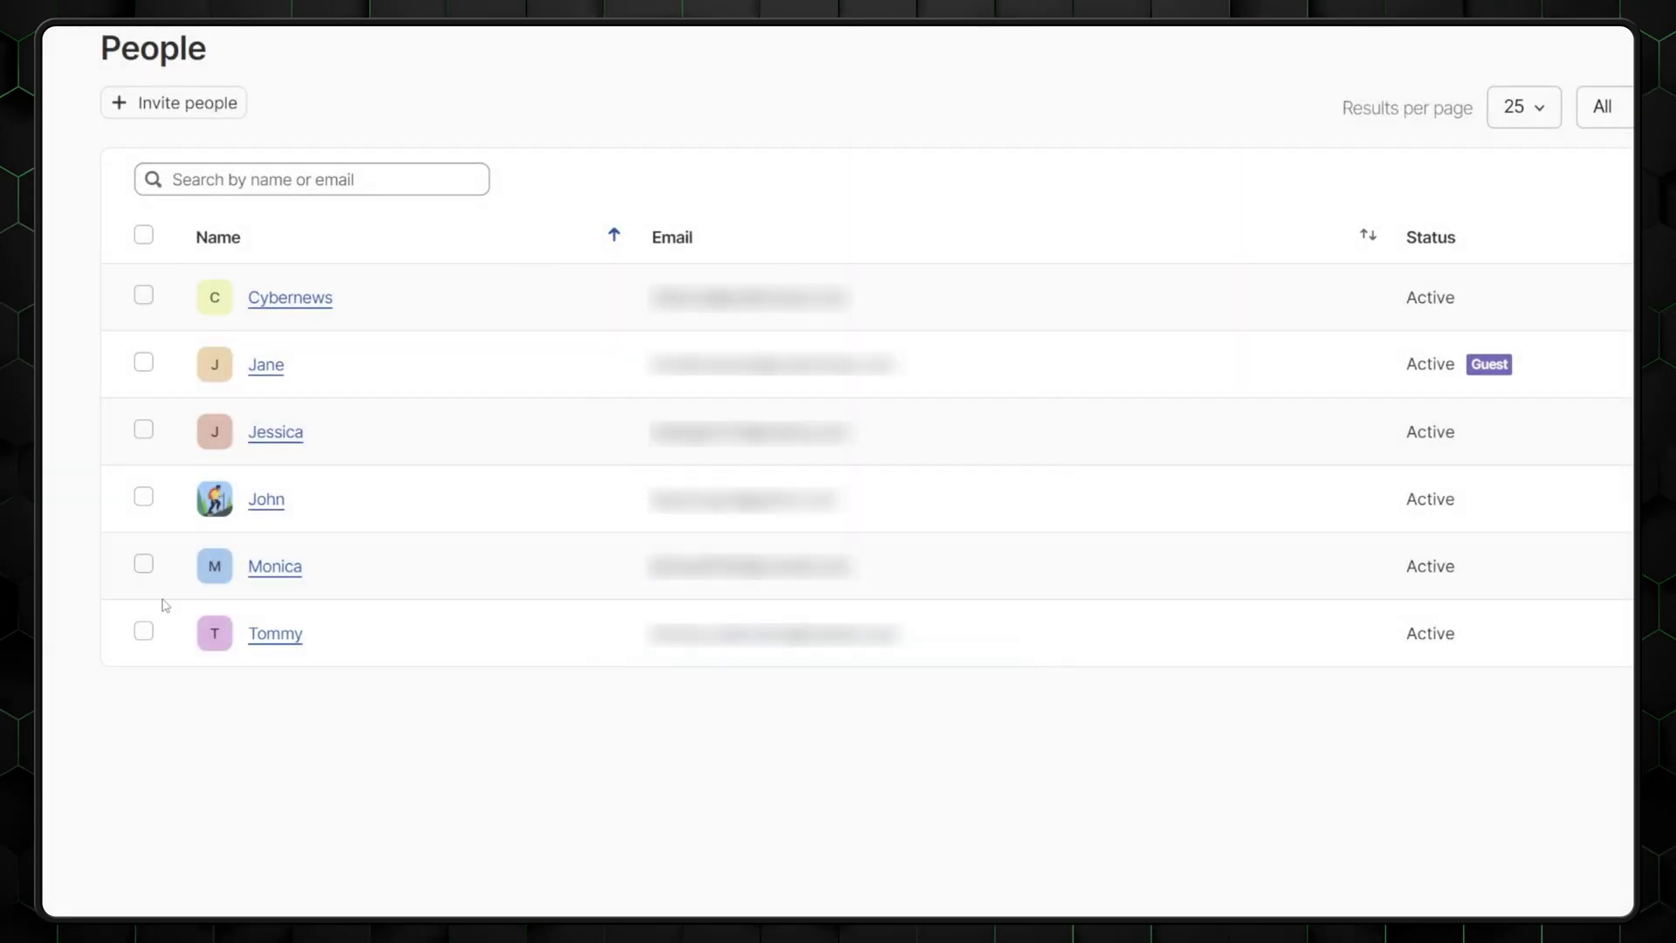
Step: Select the last member in the People list and review the actions available for them
{"action": "left_click", "coordinate": [144, 634]}
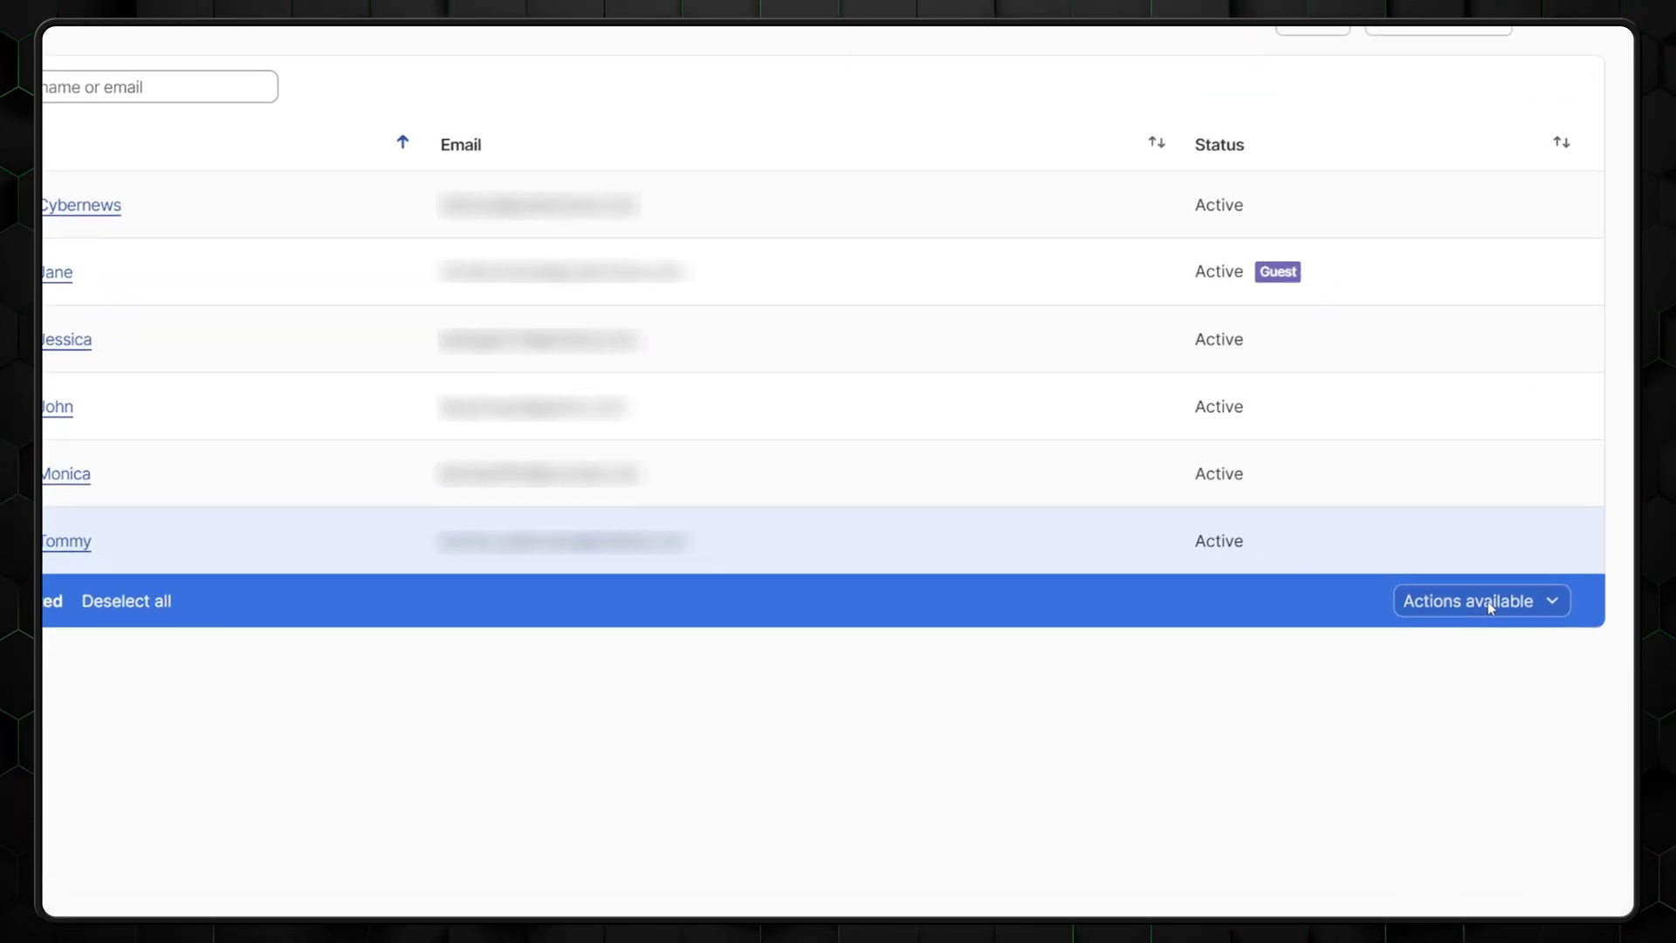
{"action": "left_click", "coordinate": [1470, 592]}
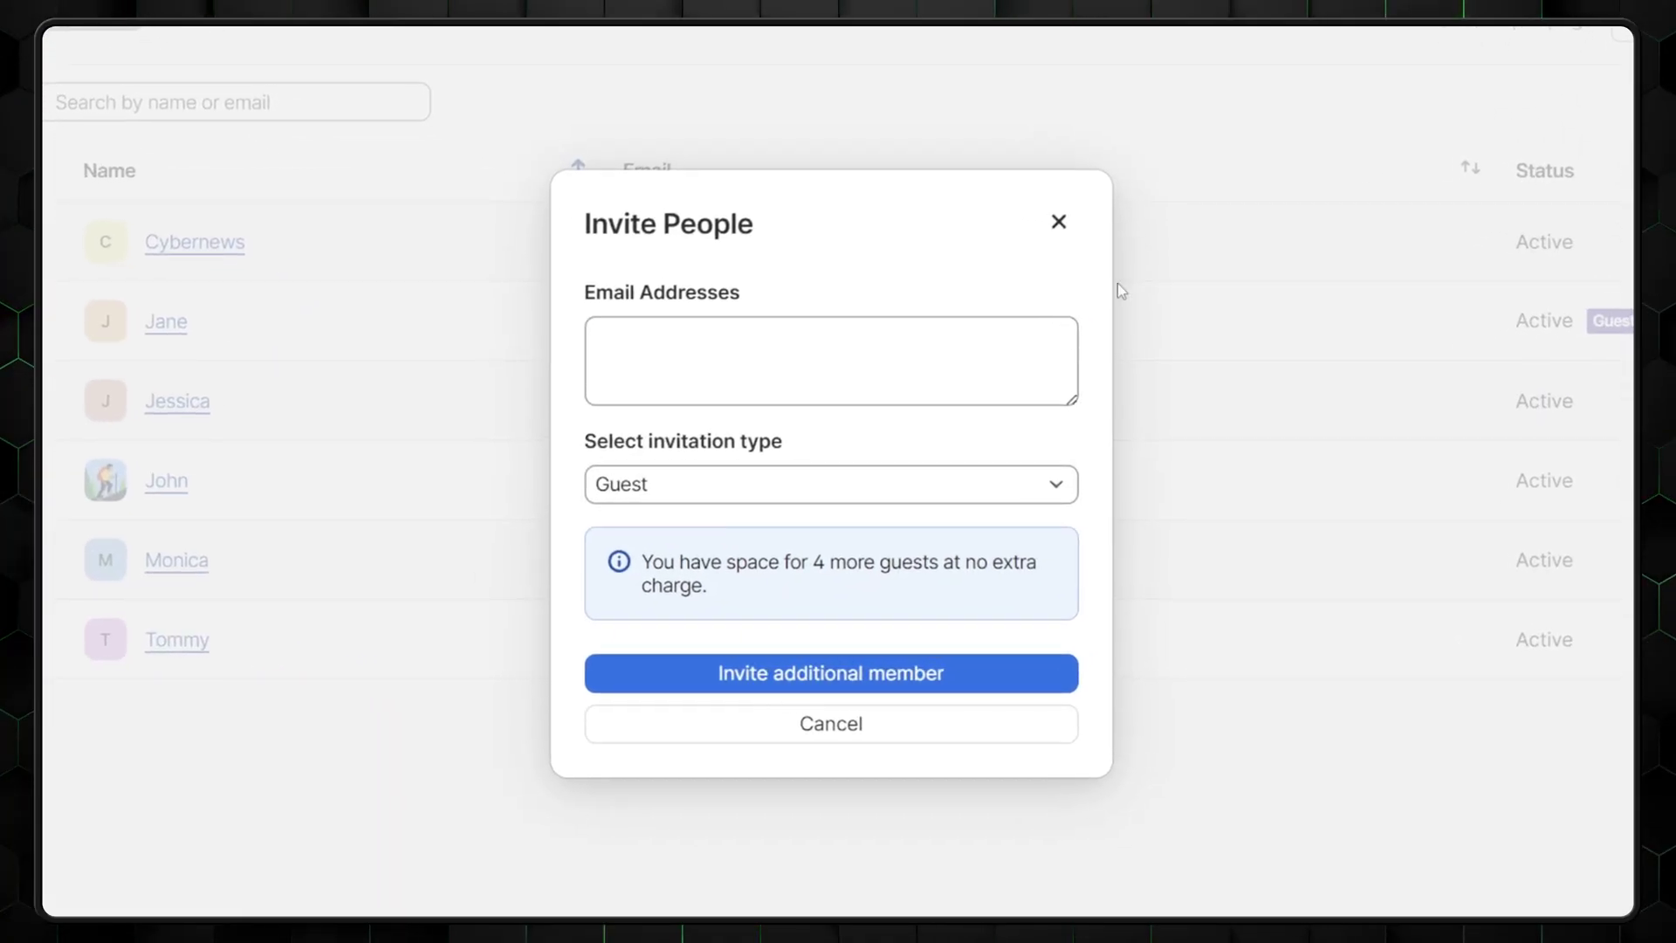
{"action": "left_click", "coordinate": [1056, 224]}
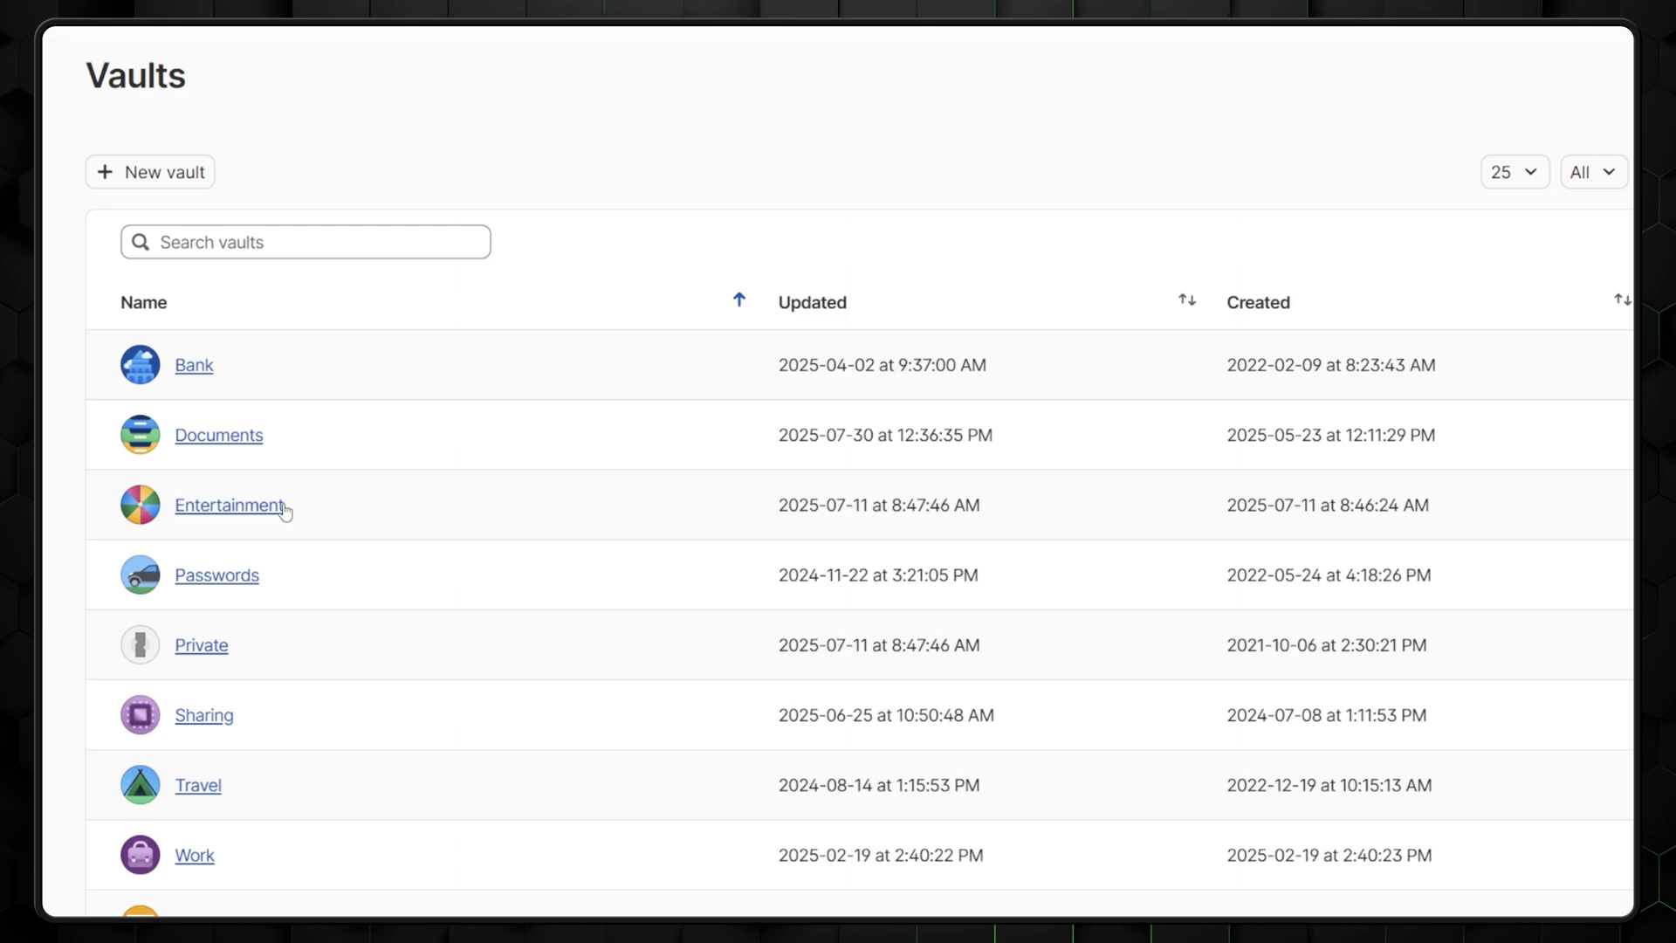
Step: Share the Entertainment vault with the guest family member picked from the name suggestions
{"action": "left_click", "coordinate": [254, 513]}
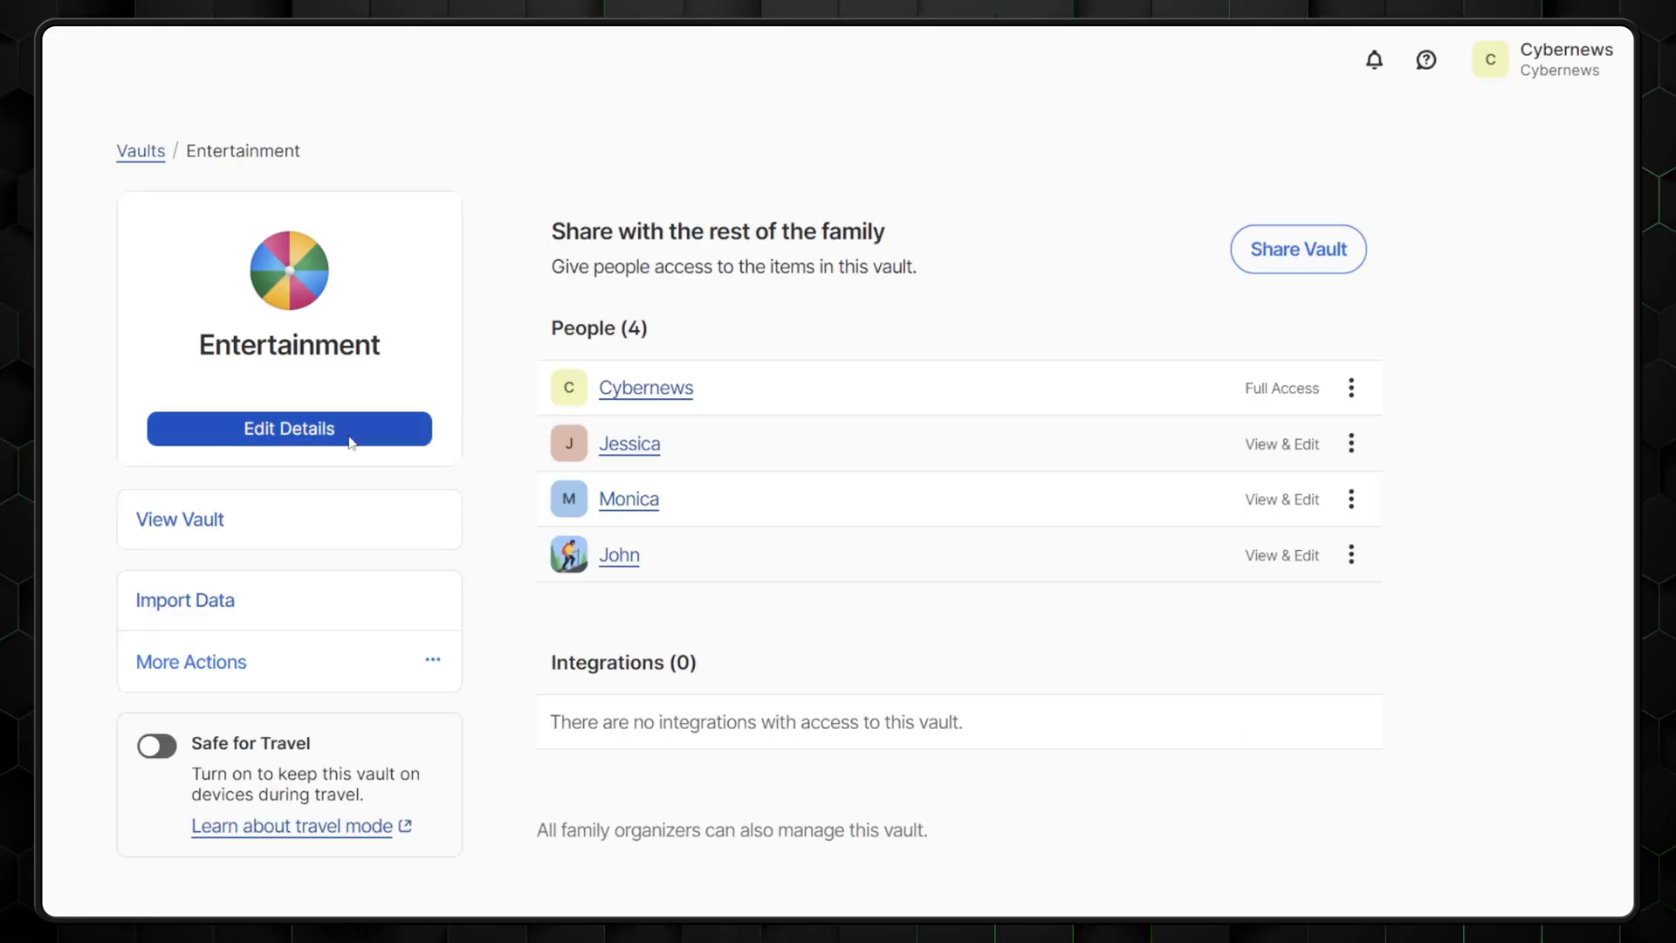
{"action": "left_click", "coordinate": [1287, 261]}
{"action": "type", "text": "jane"}
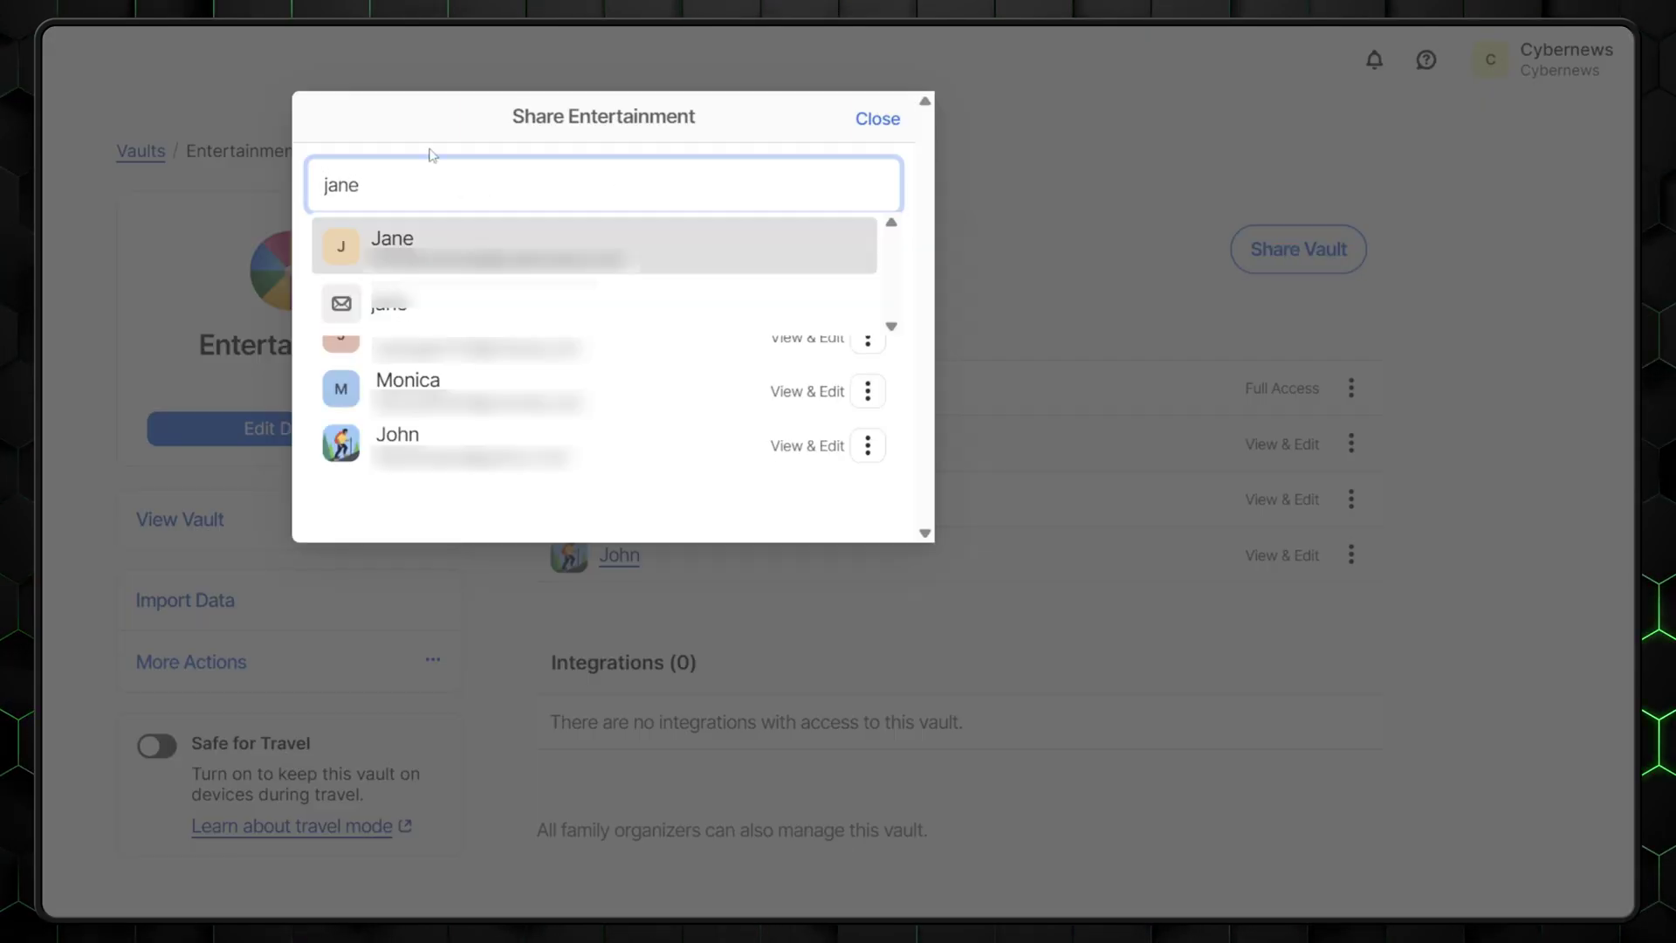
{"action": "left_click", "coordinate": [429, 238]}
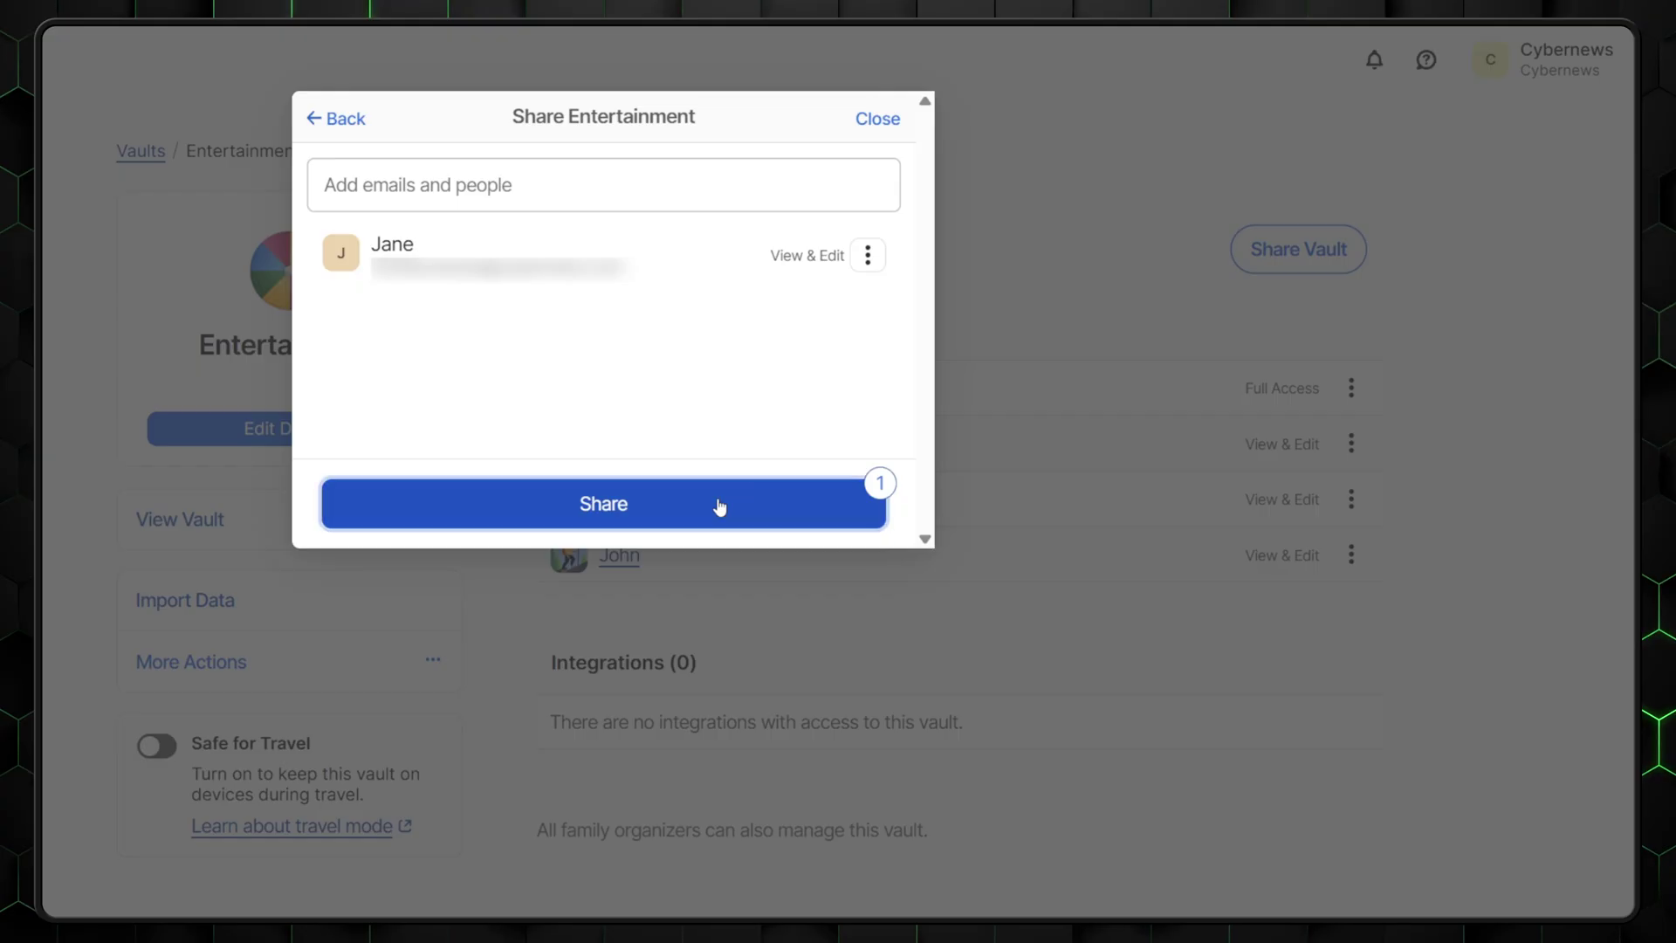
{"action": "left_click", "coordinate": [719, 507]}
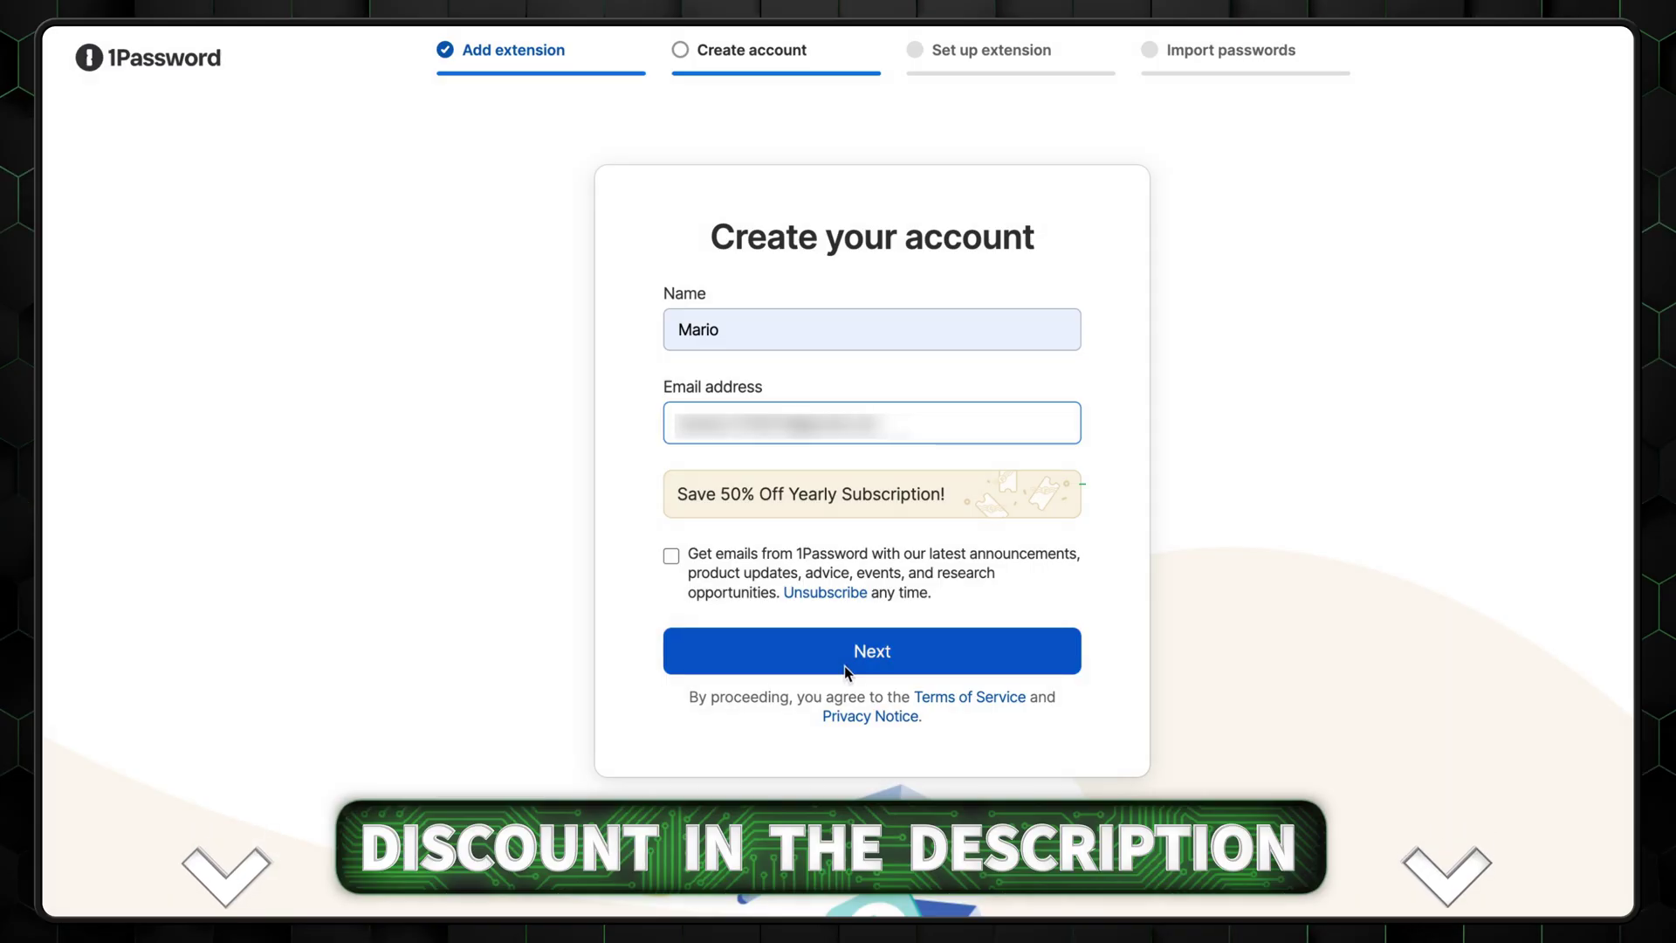
Step: Submit the new account's name and email, generate its Secret Key and save it as a PDF
{"action": "left_click", "coordinate": [844, 671]}
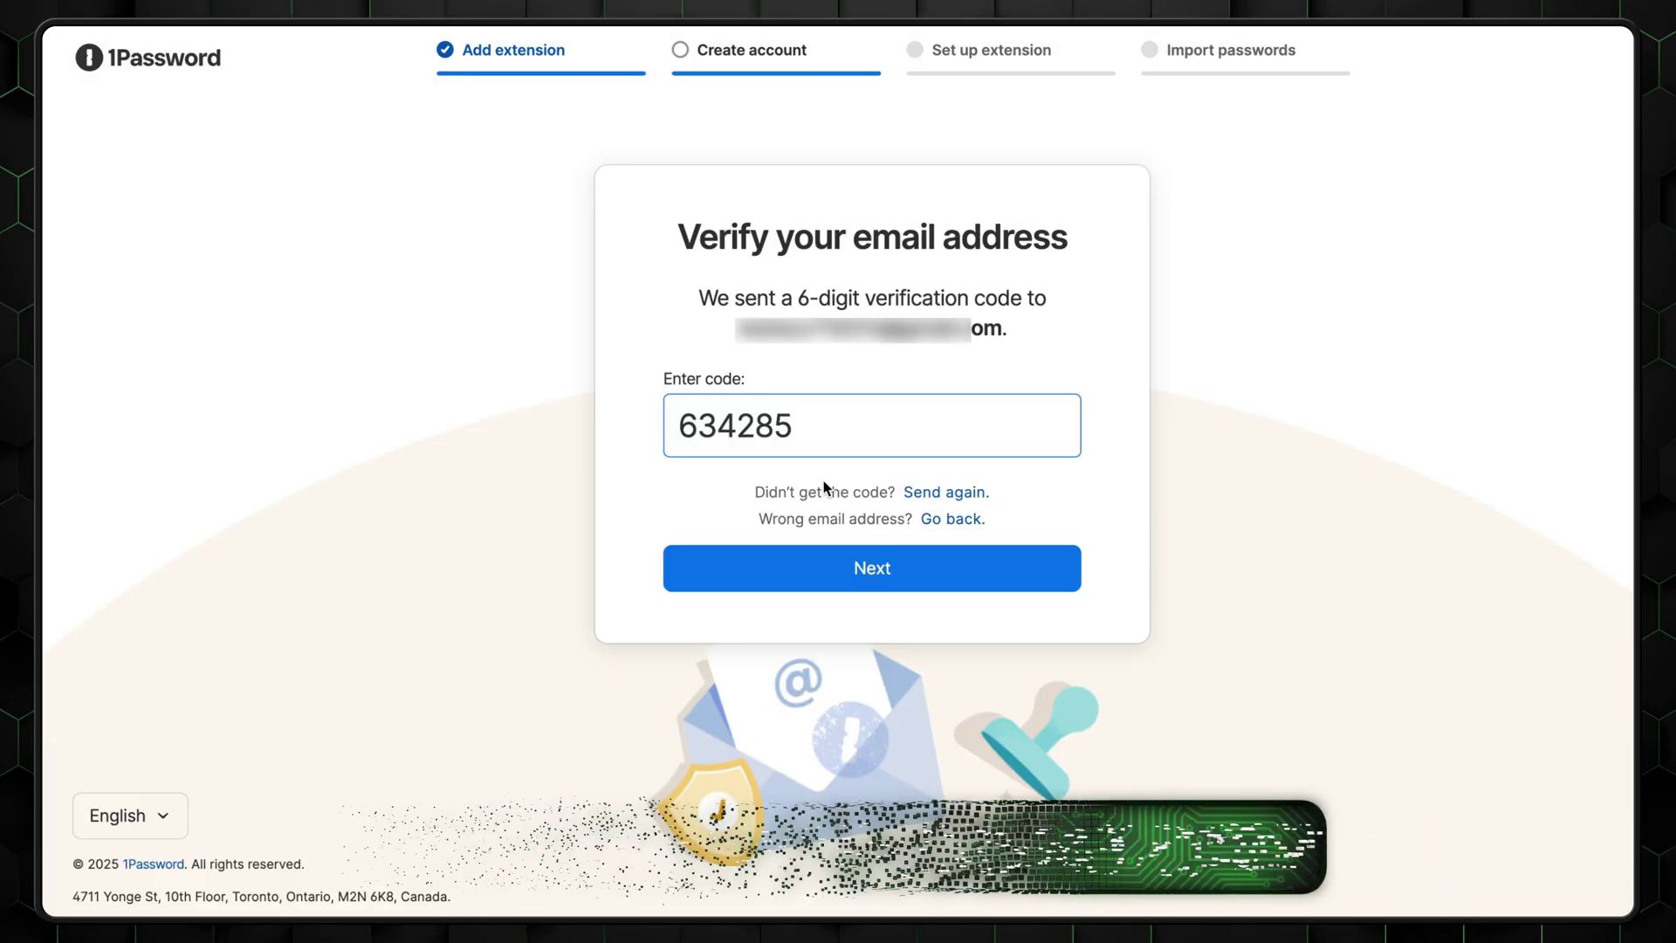
{"action": "left_click", "coordinate": [831, 566]}
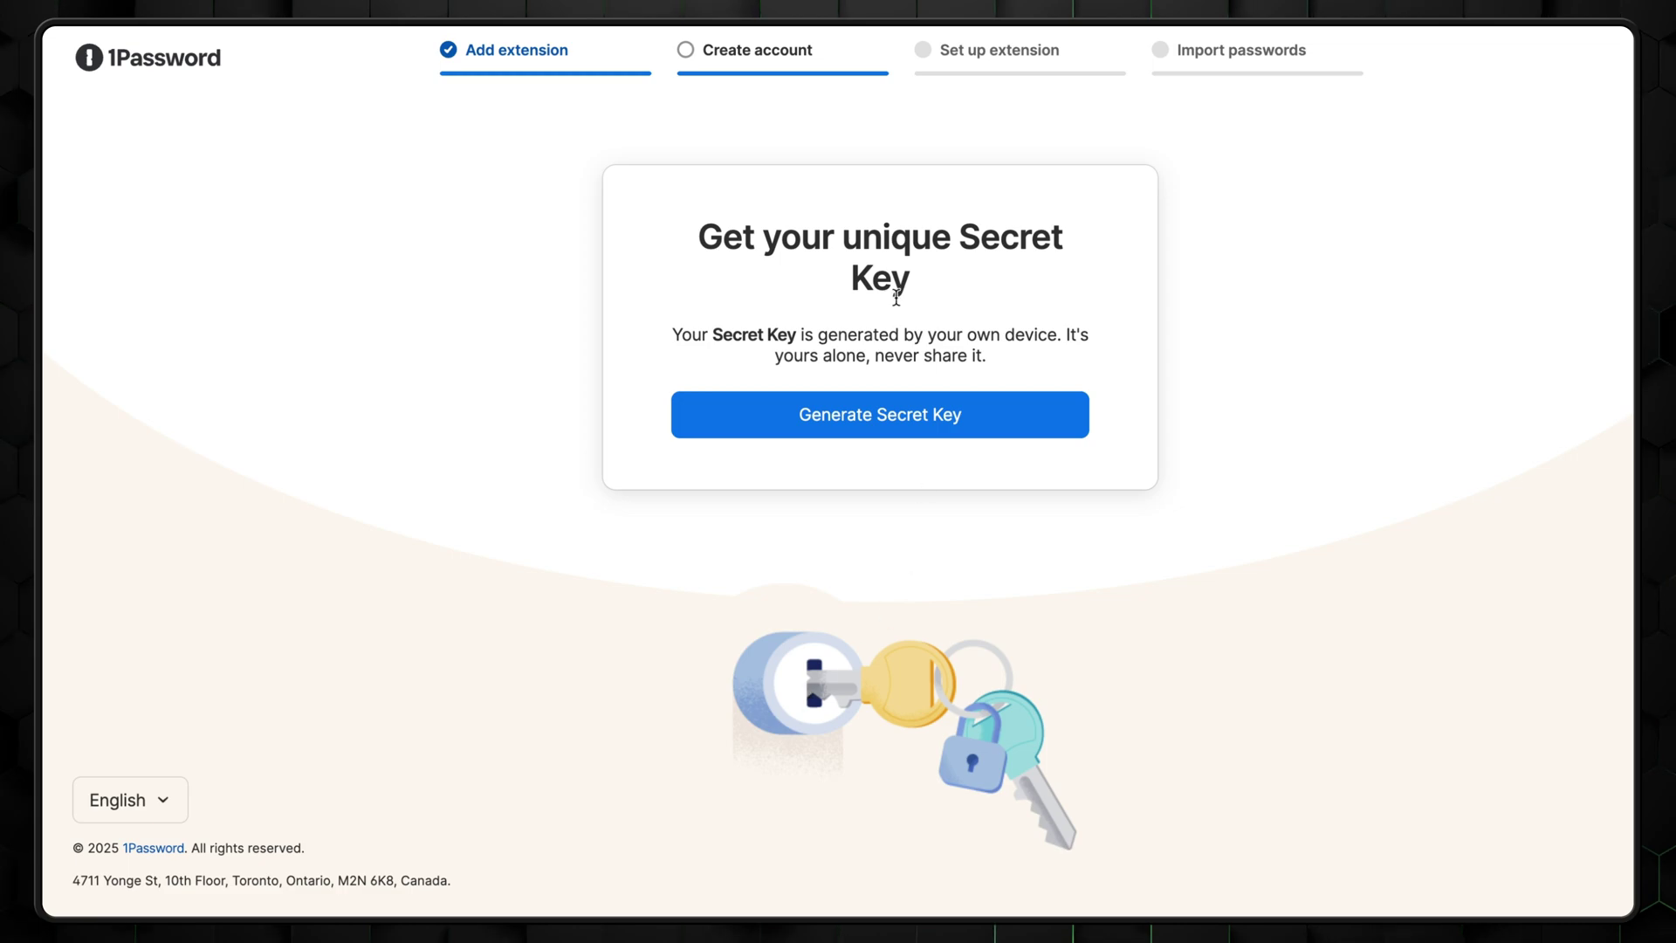
{"action": "left_click", "coordinate": [890, 416]}
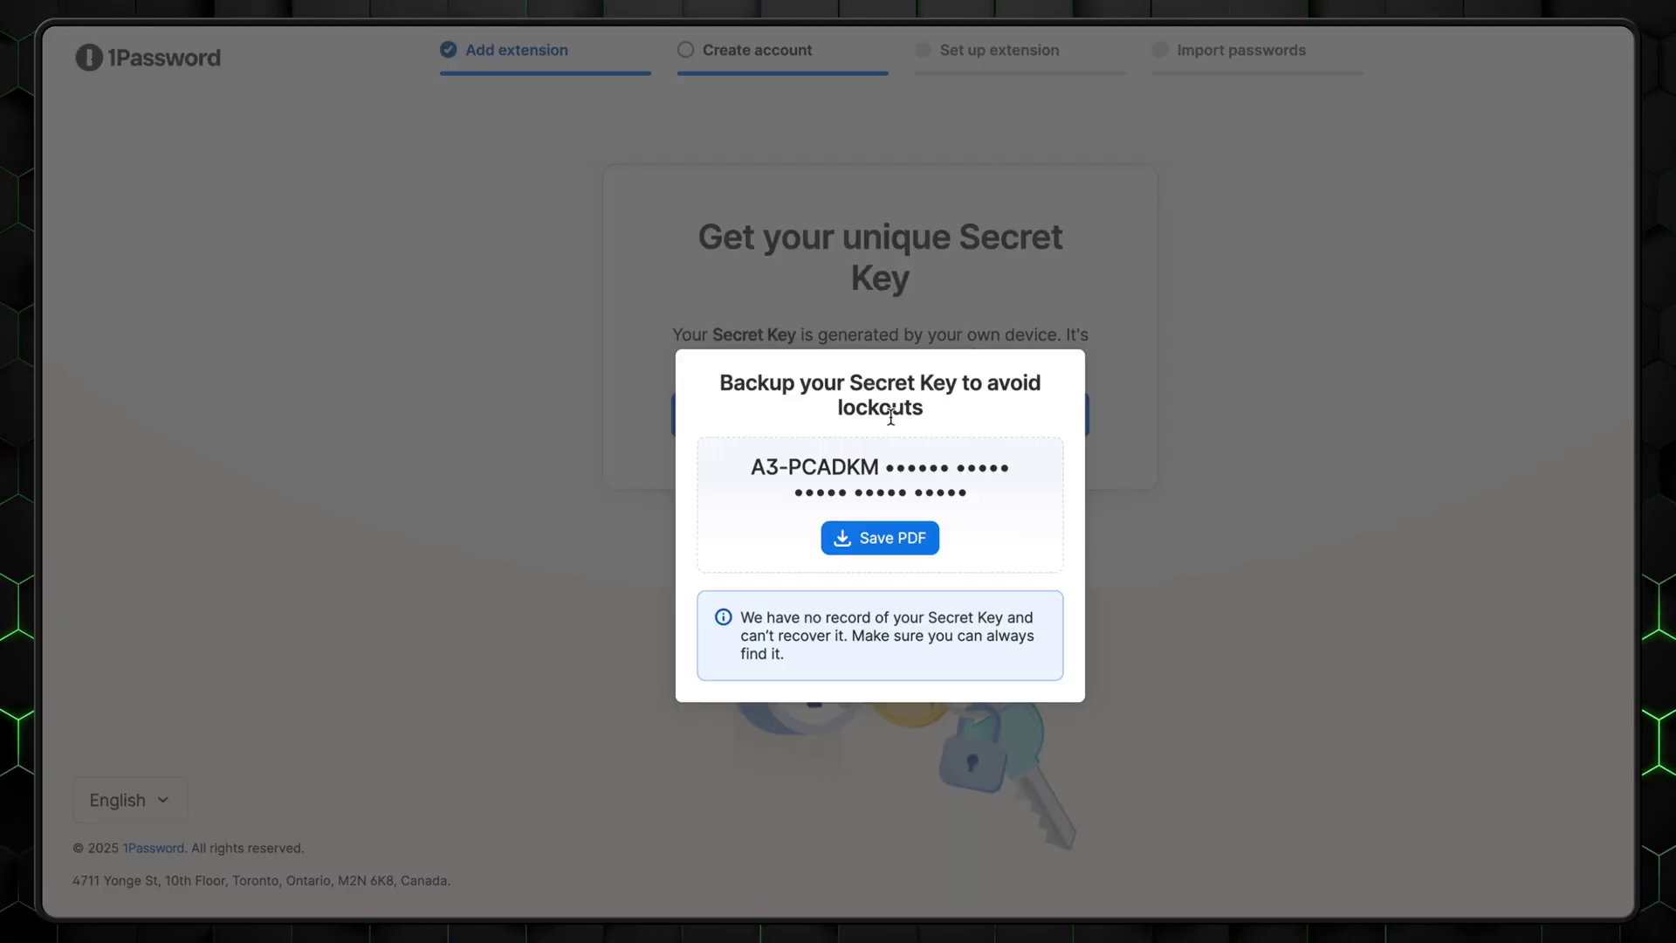
{"action": "left_click", "coordinate": [897, 540]}
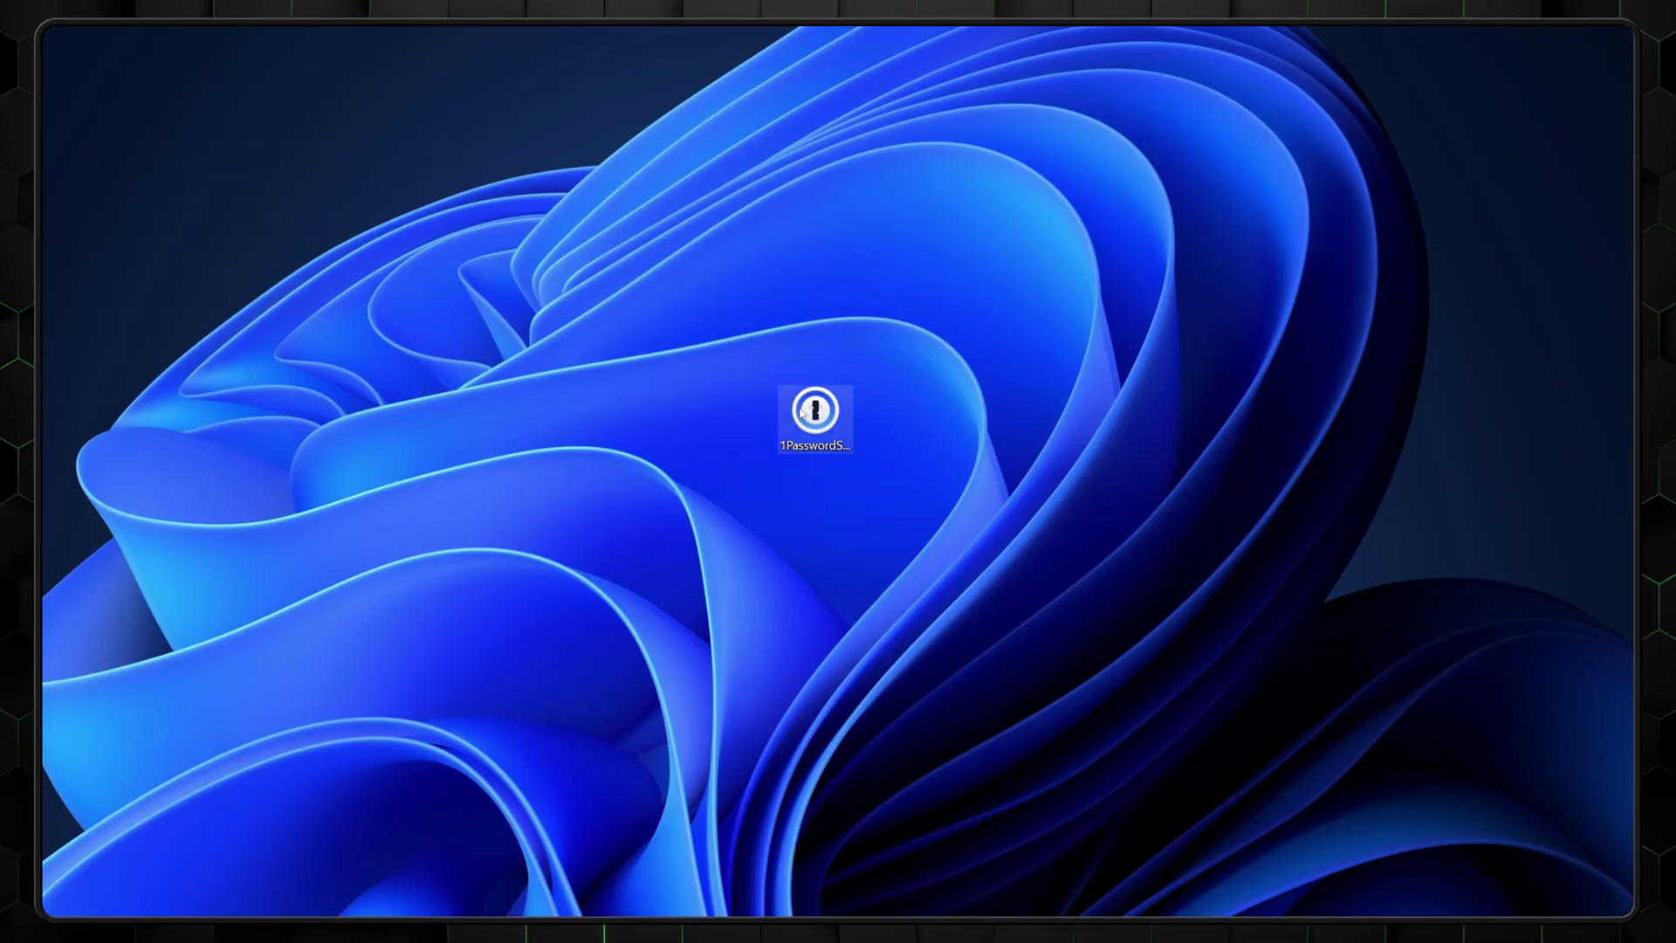
Step: Install 1Password with its Chrome extension and save the BBC sign-in password into 1Password
{"action": "double_click", "coordinate": [802, 412]}
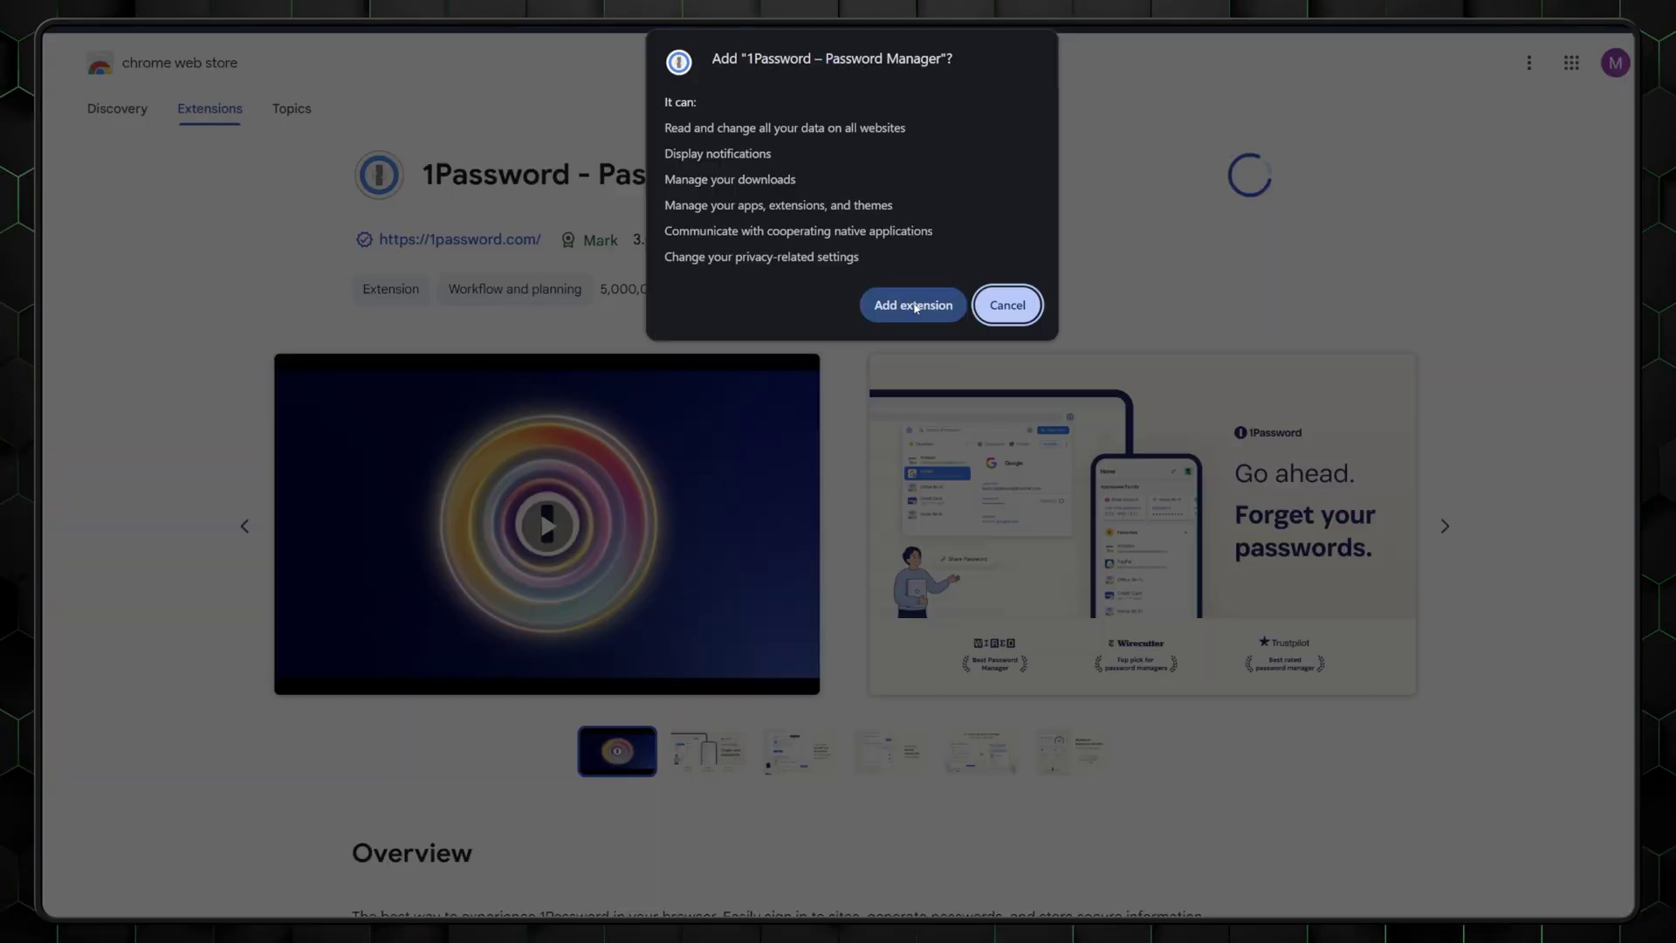
{"action": "left_click", "coordinate": [913, 304]}
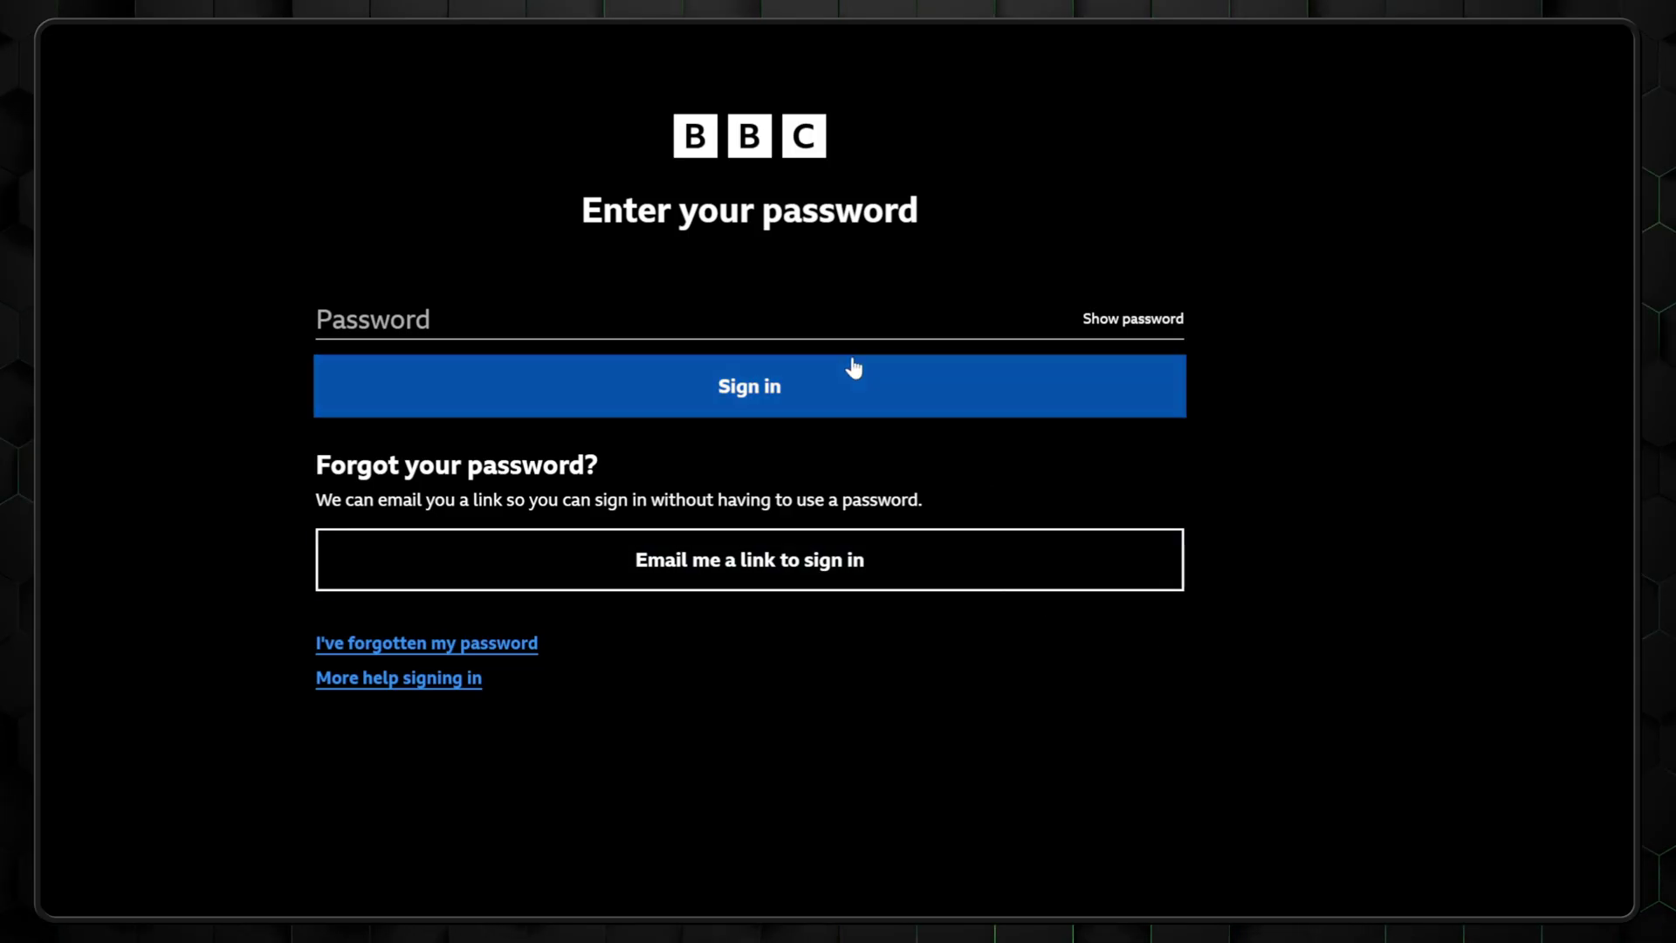
{"action": "left_click", "coordinate": [611, 320]}
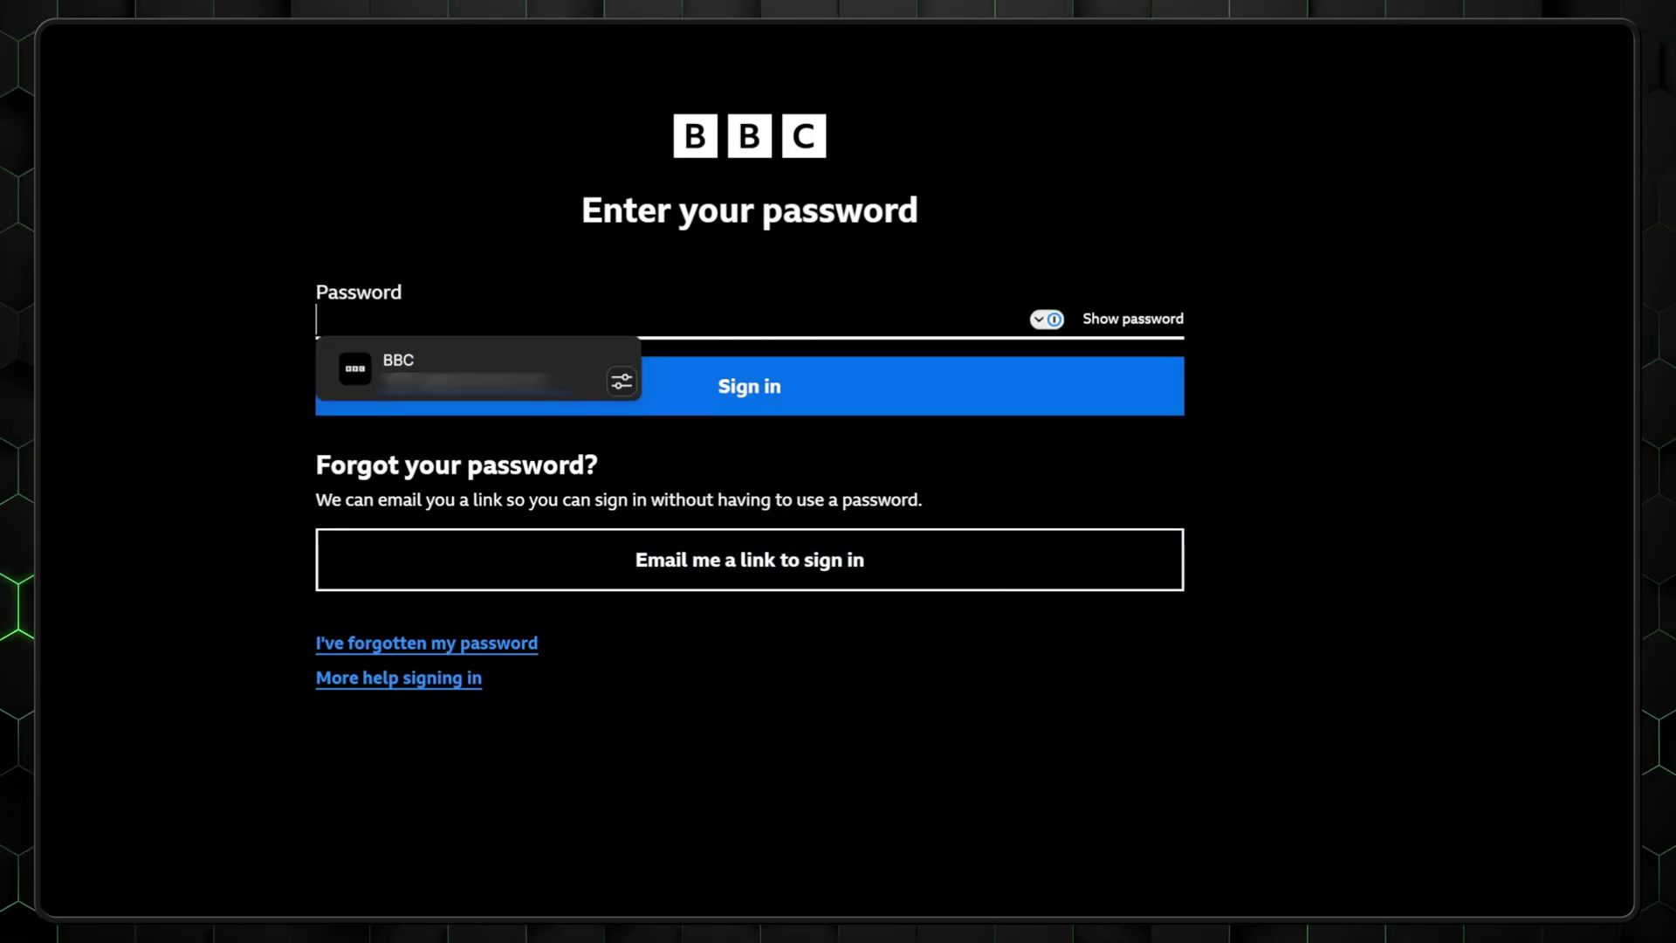
{"action": "left_click", "coordinate": [541, 371]}
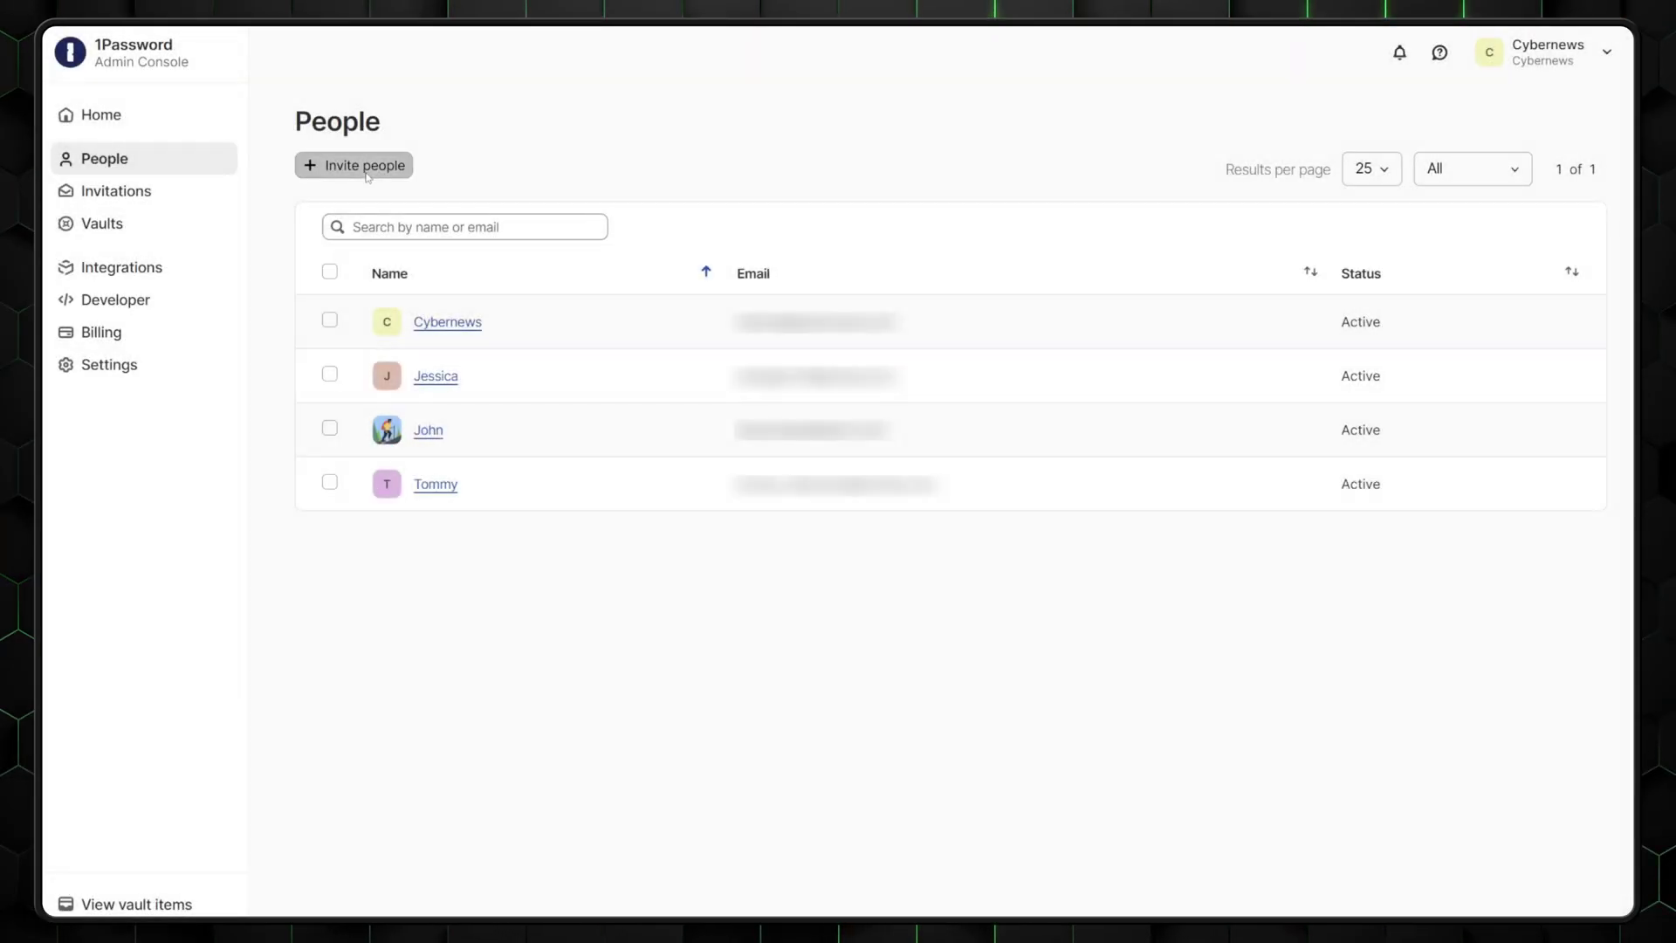
Step: Send an invitation to a new family member and continue their account setup
{"action": "left_click", "coordinate": [366, 165]}
{"action": "left_click", "coordinate": [871, 626]}
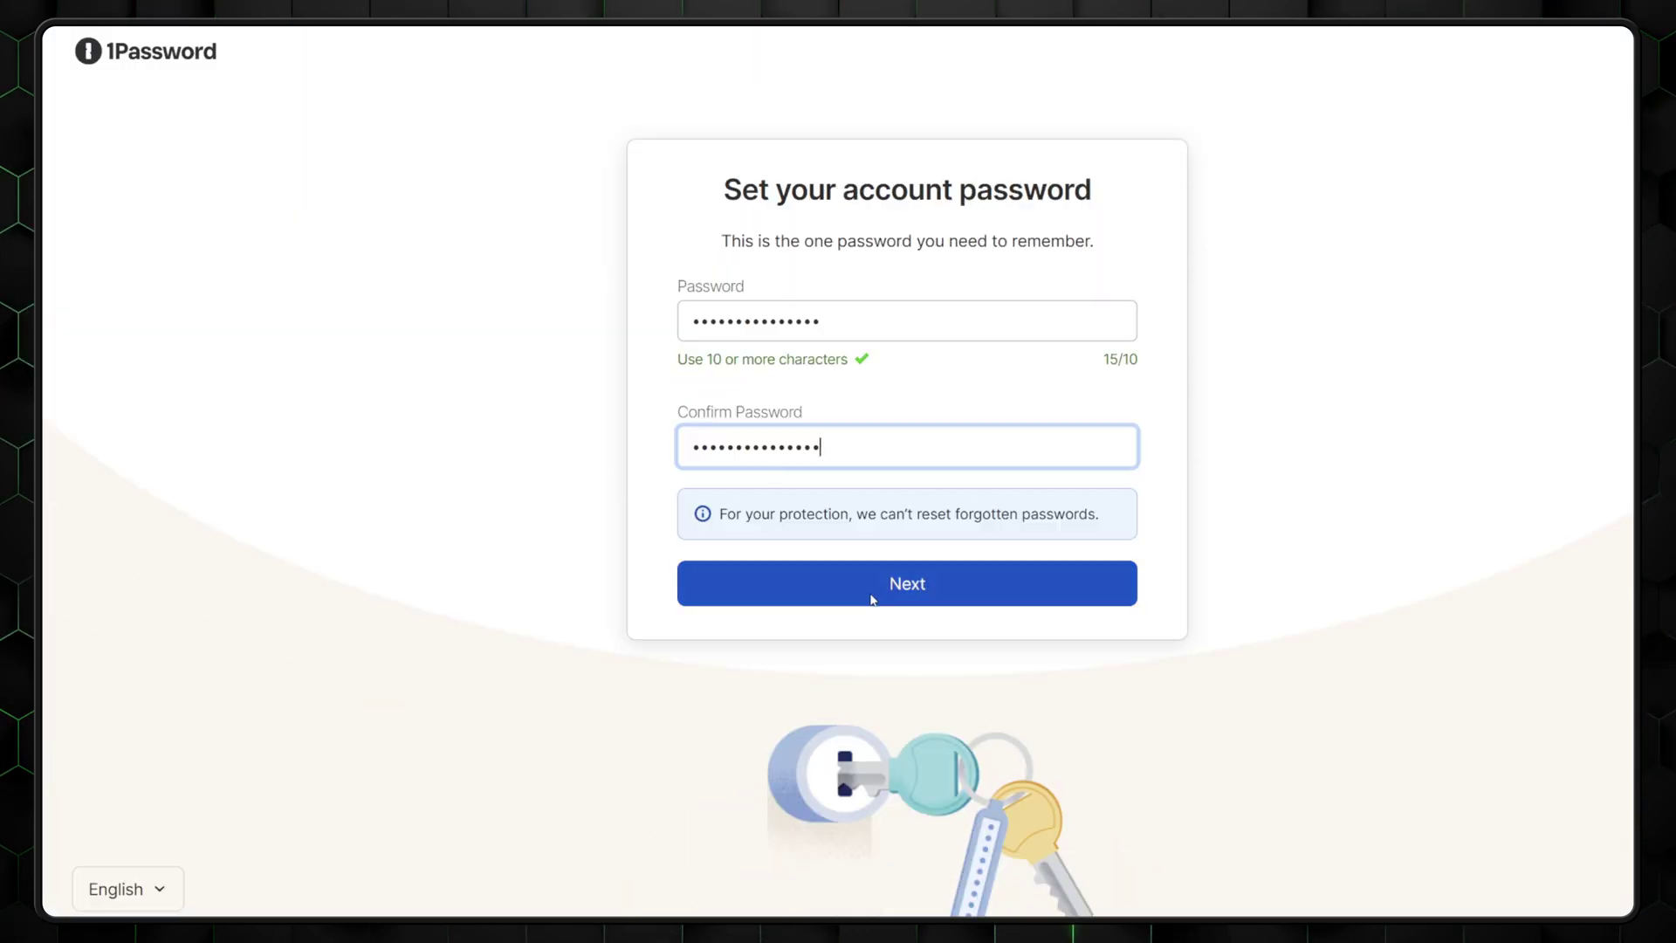
{"action": "left_click", "coordinate": [873, 597]}
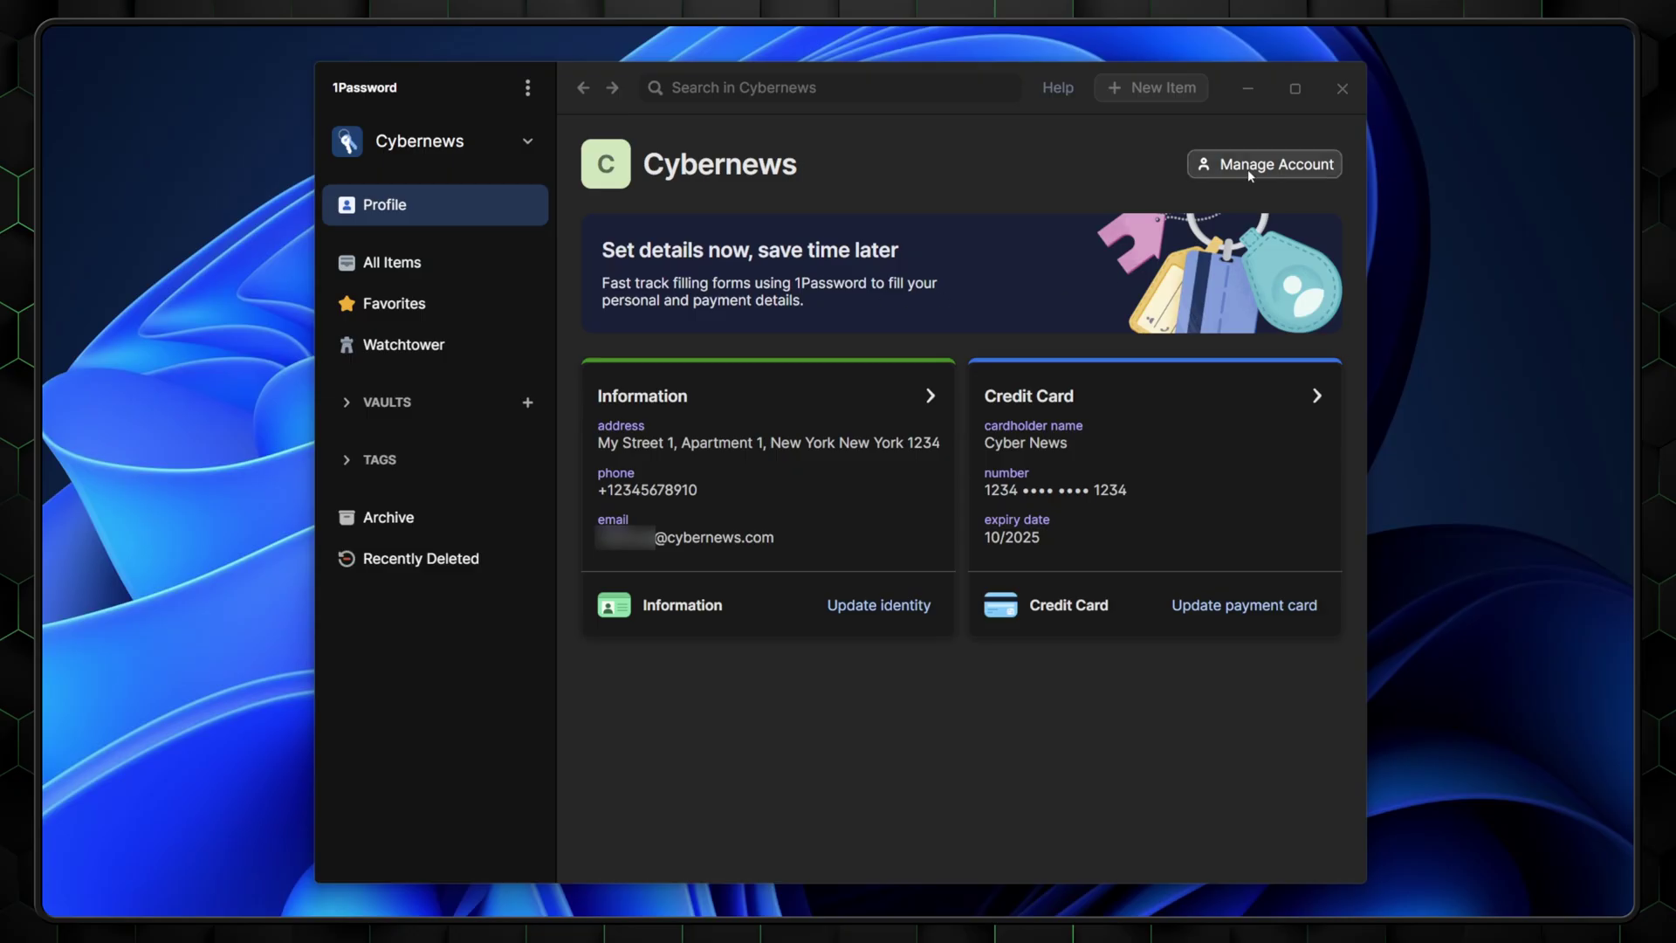
Step: Confirm the member waiting for approval on the Admin Console's People page
{"action": "left_click", "coordinate": [1248, 171]}
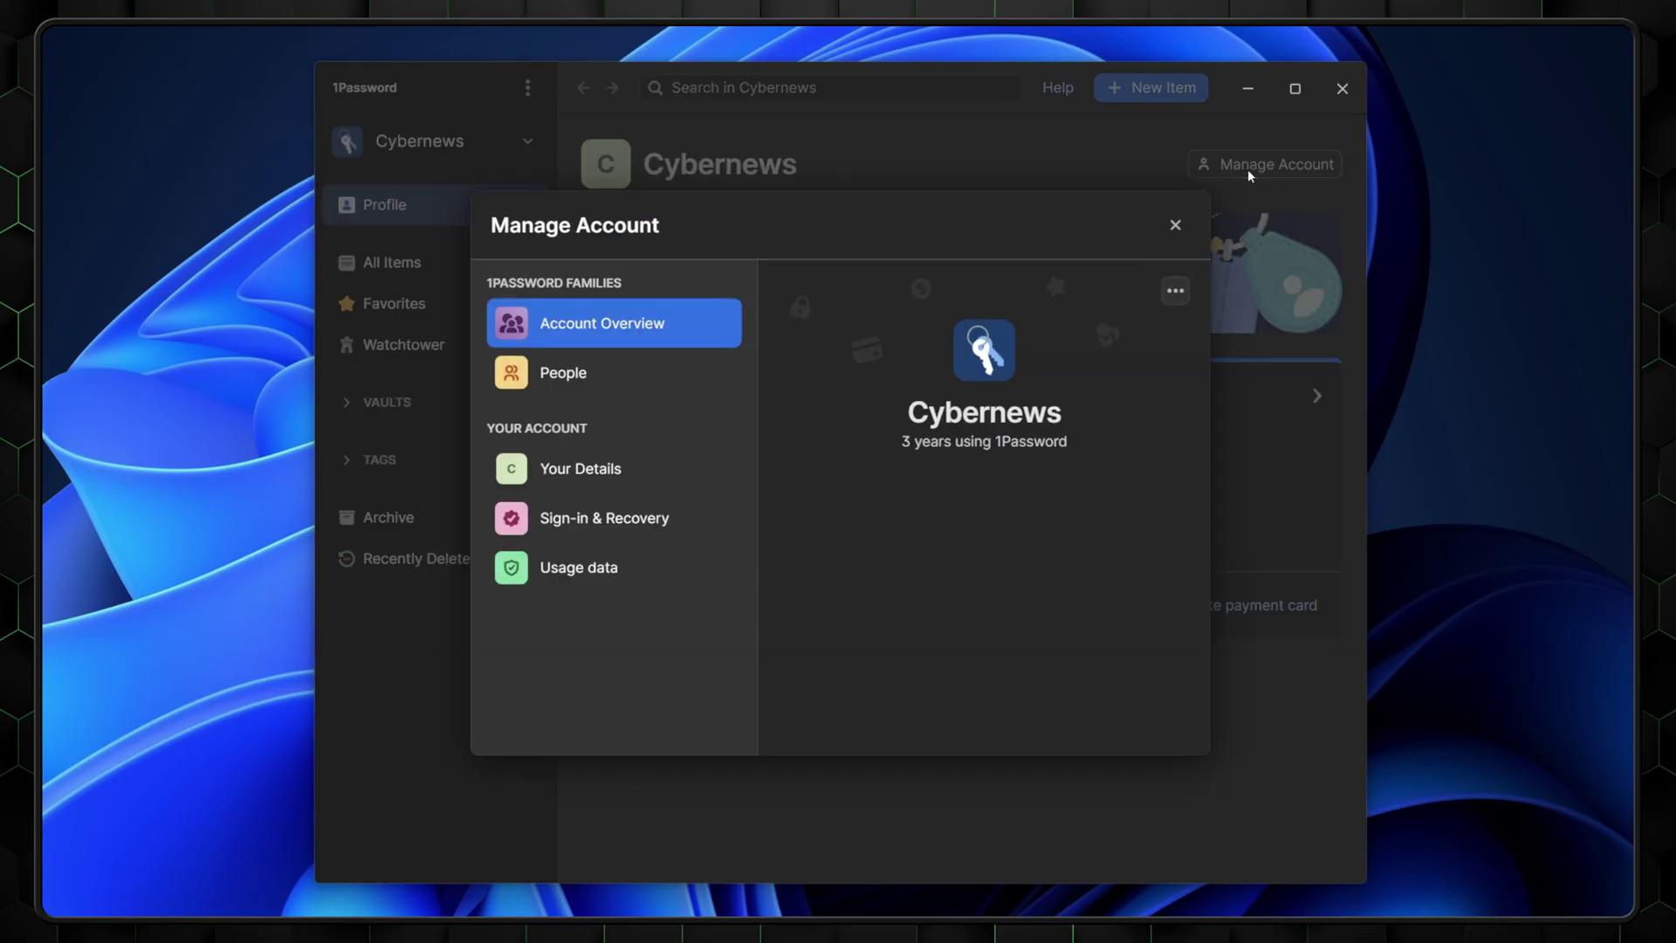
{"action": "left_click", "coordinate": [571, 368]}
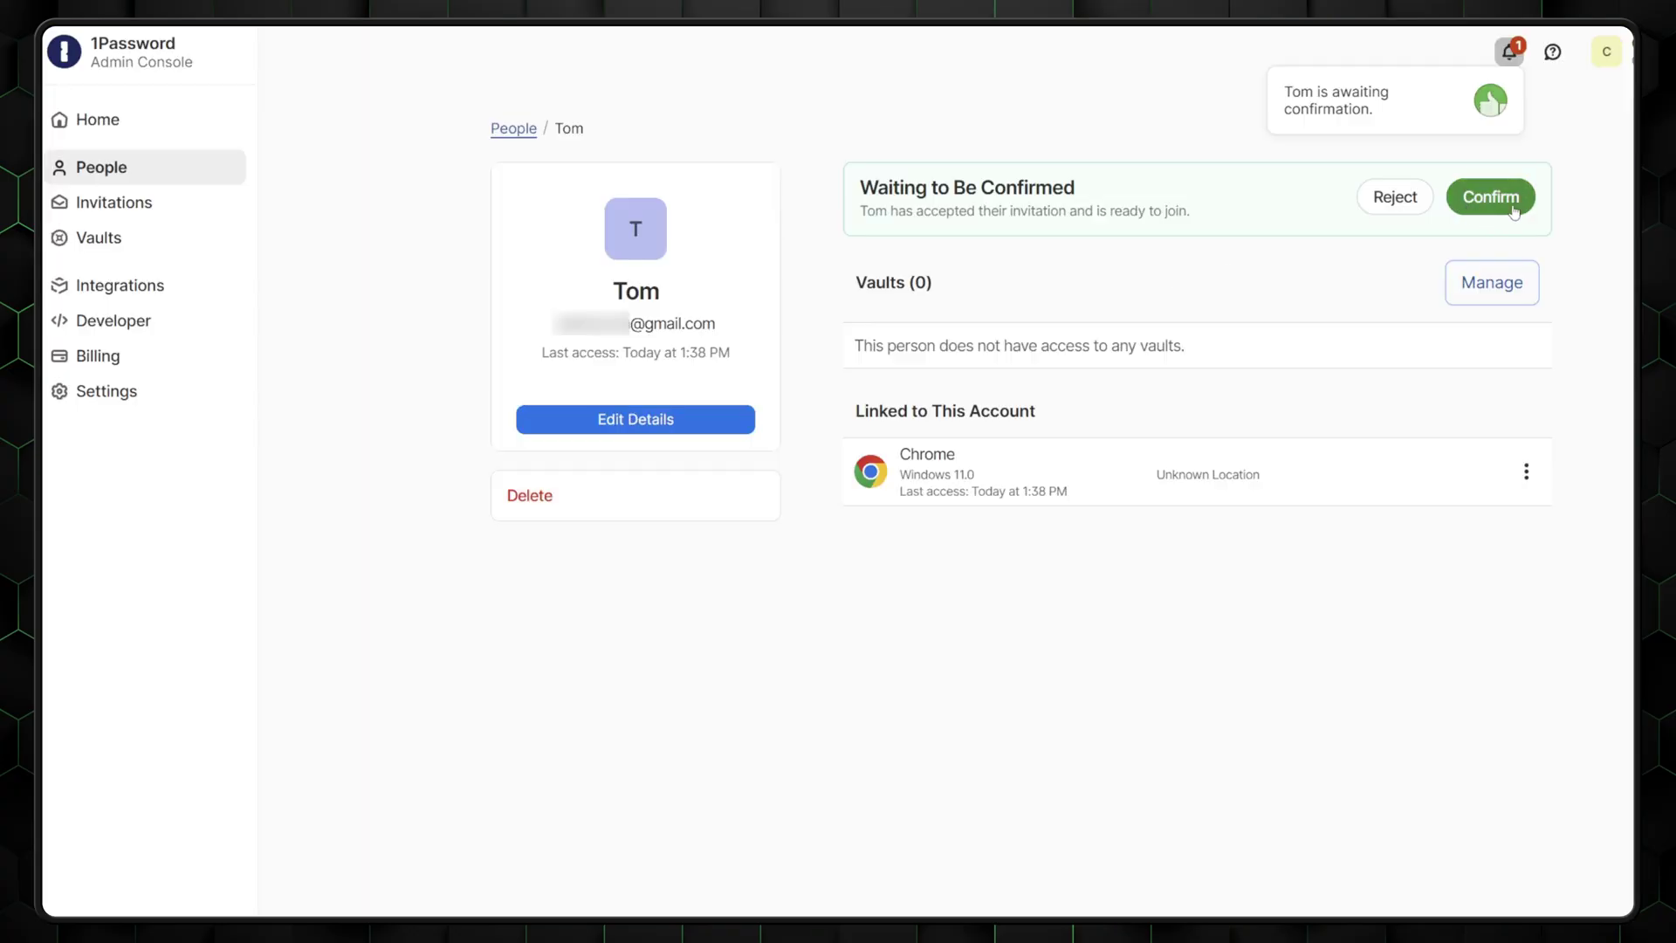
{"action": "left_click", "coordinate": [1514, 211]}
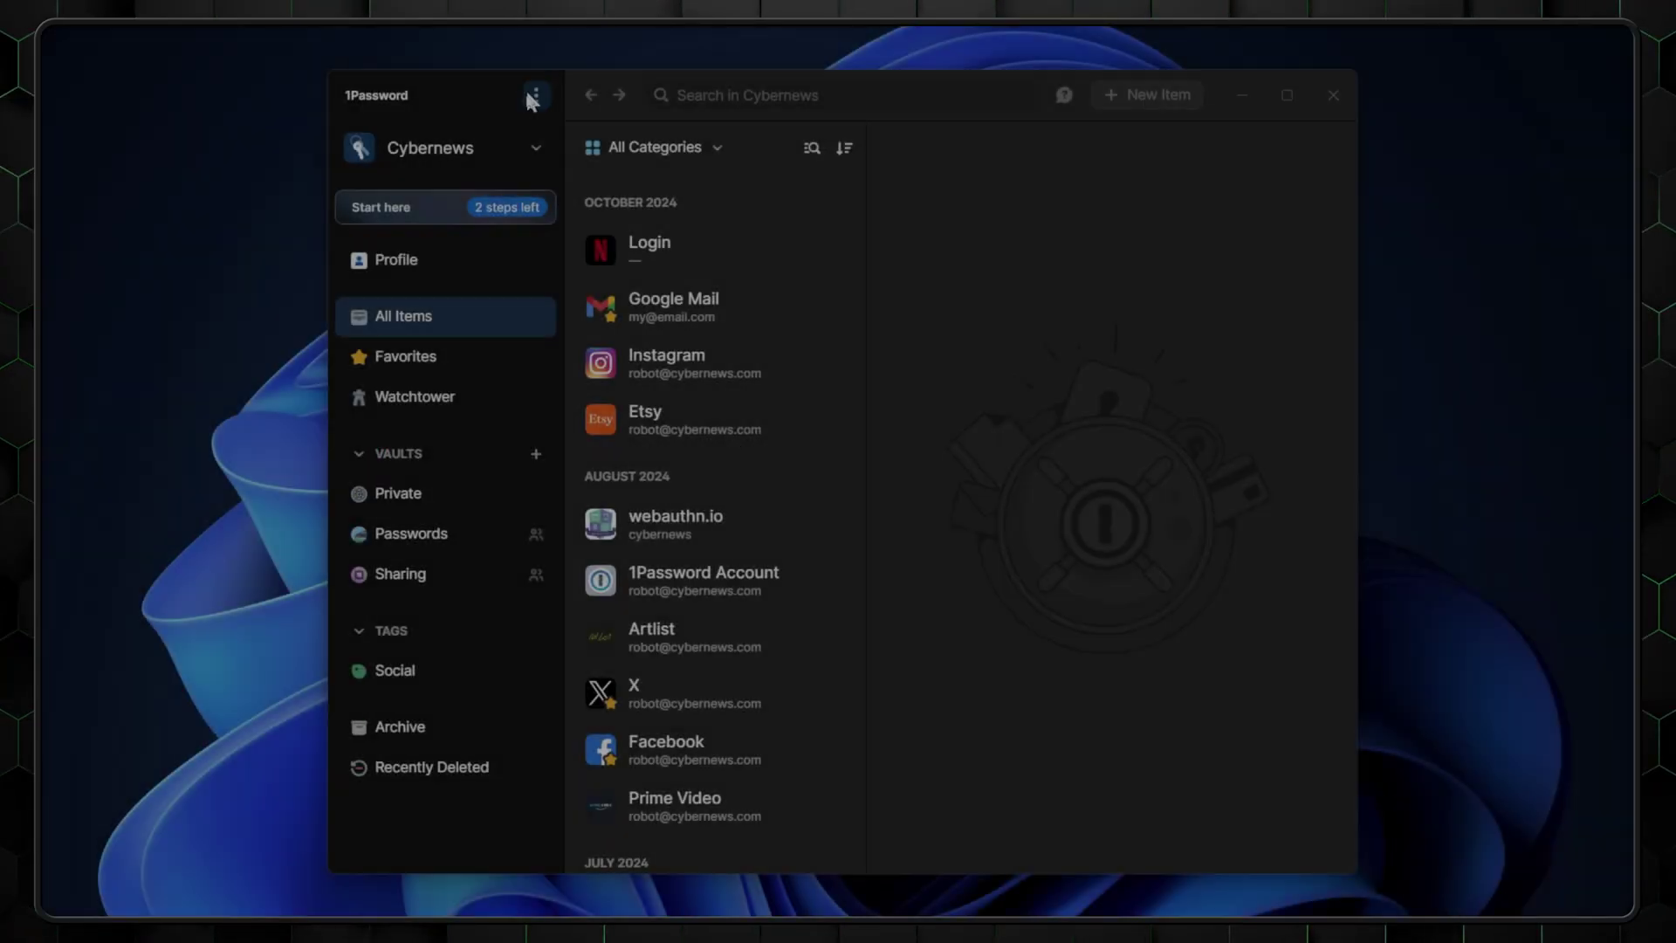
Step: Browse the available data import sources, then close the import window
{"action": "left_click", "coordinate": [535, 98]}
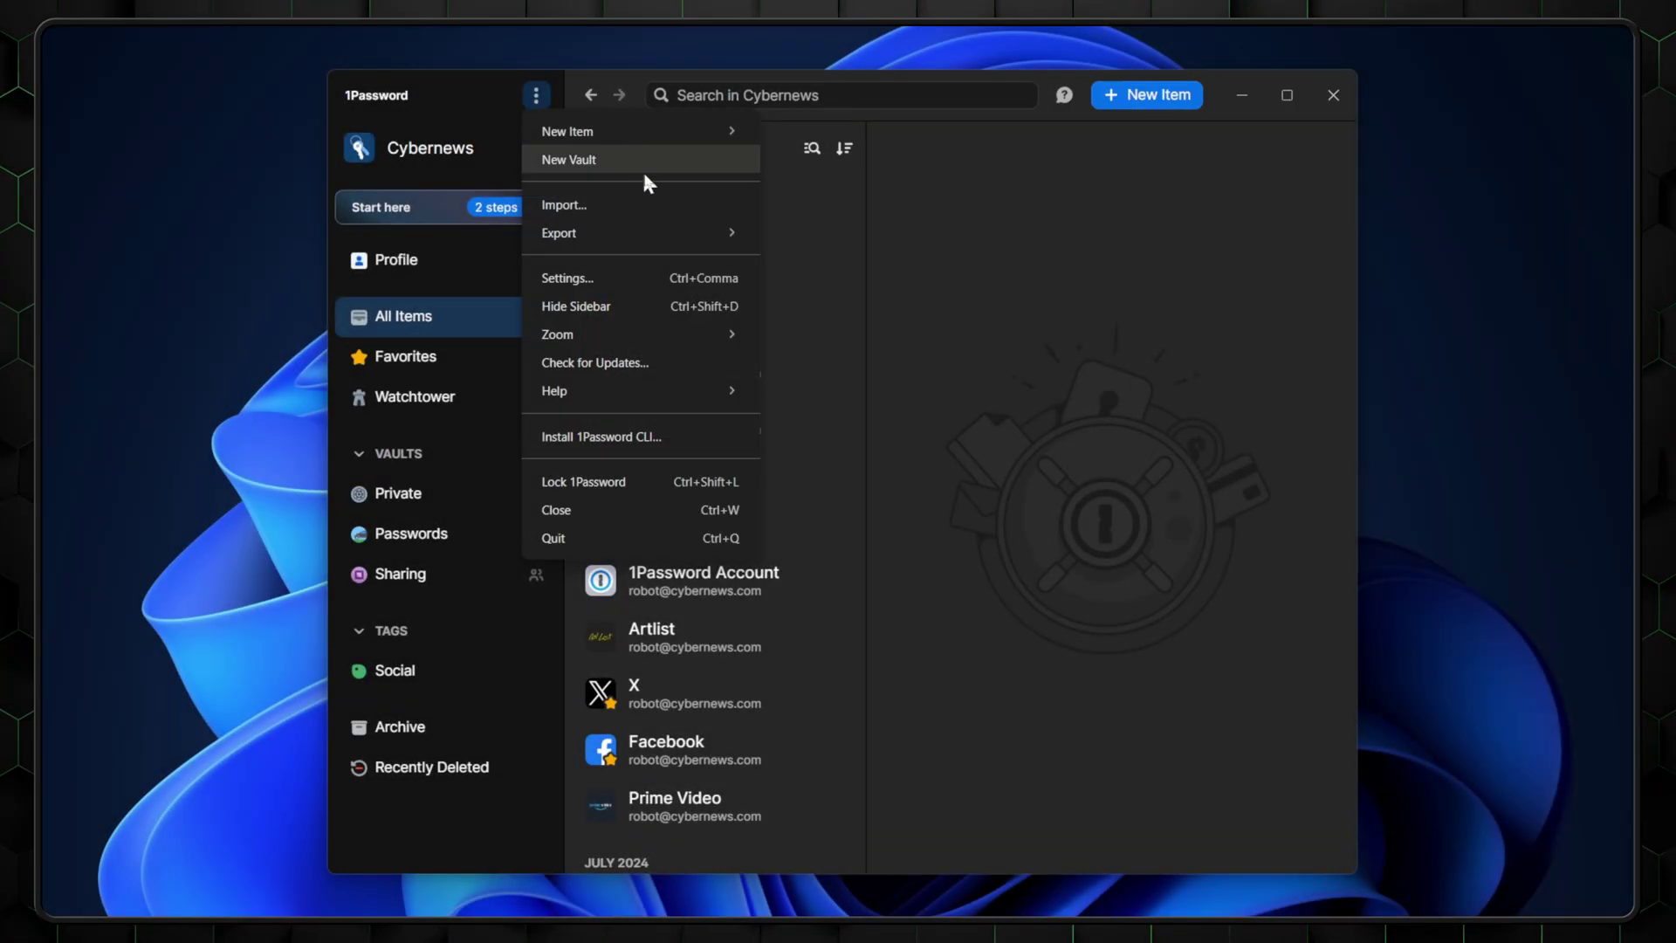
{"action": "left_click", "coordinate": [647, 205]}
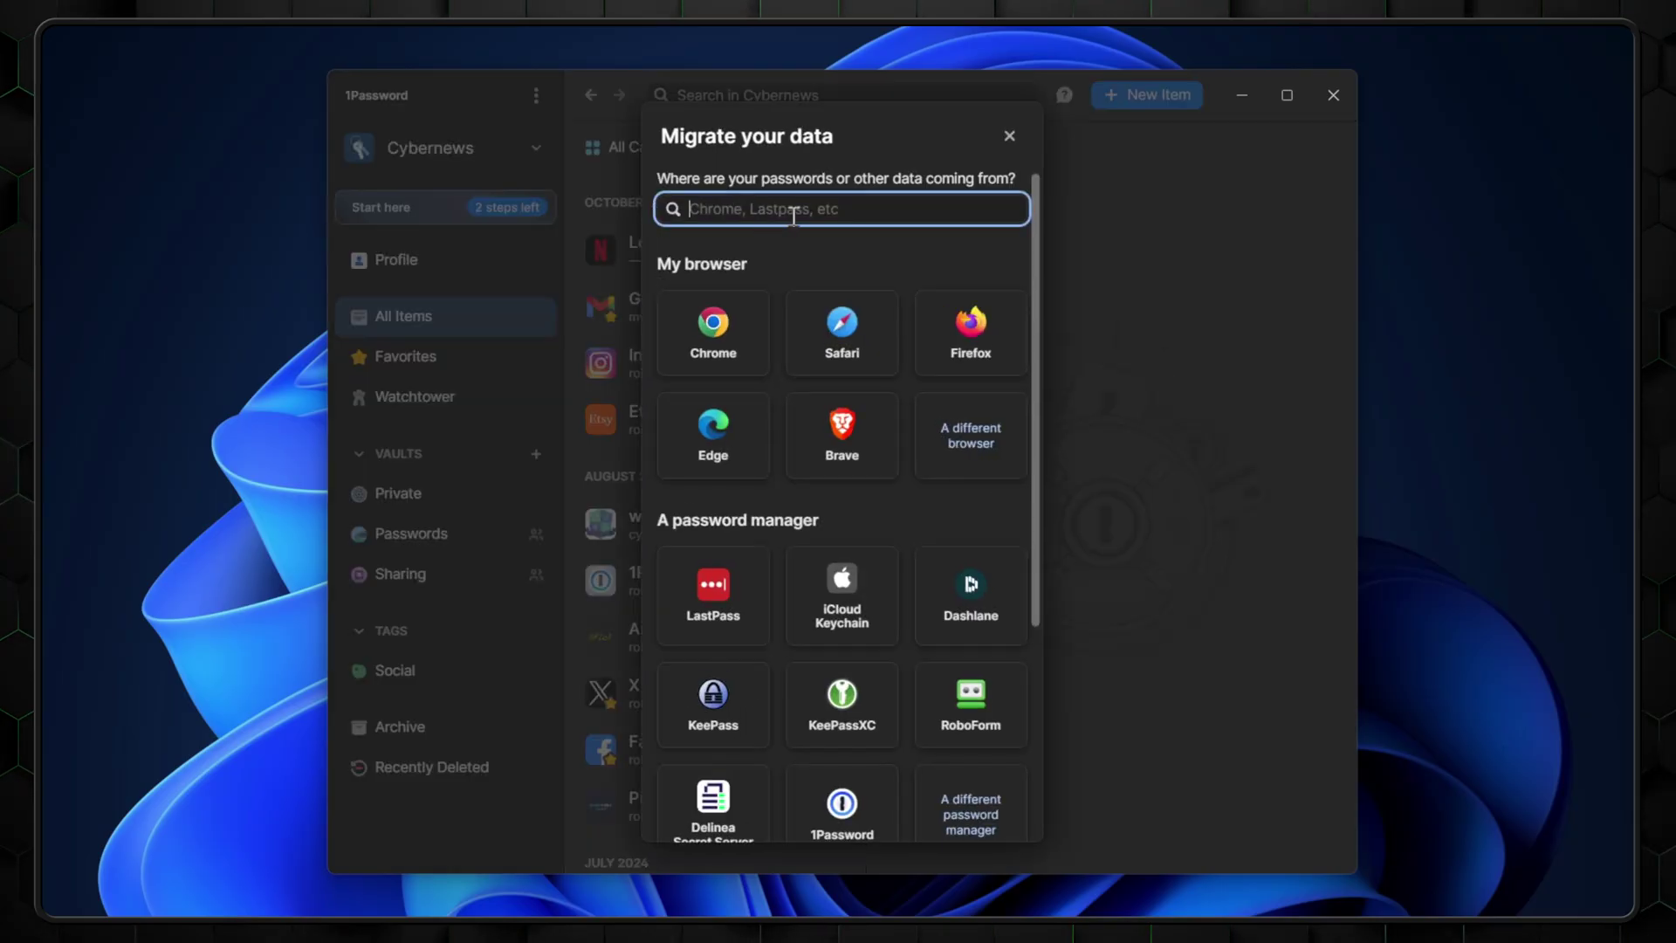
{"action": "scroll", "coordinate": [834, 299], "scroll_direction": "down", "scroll_amount": 5}
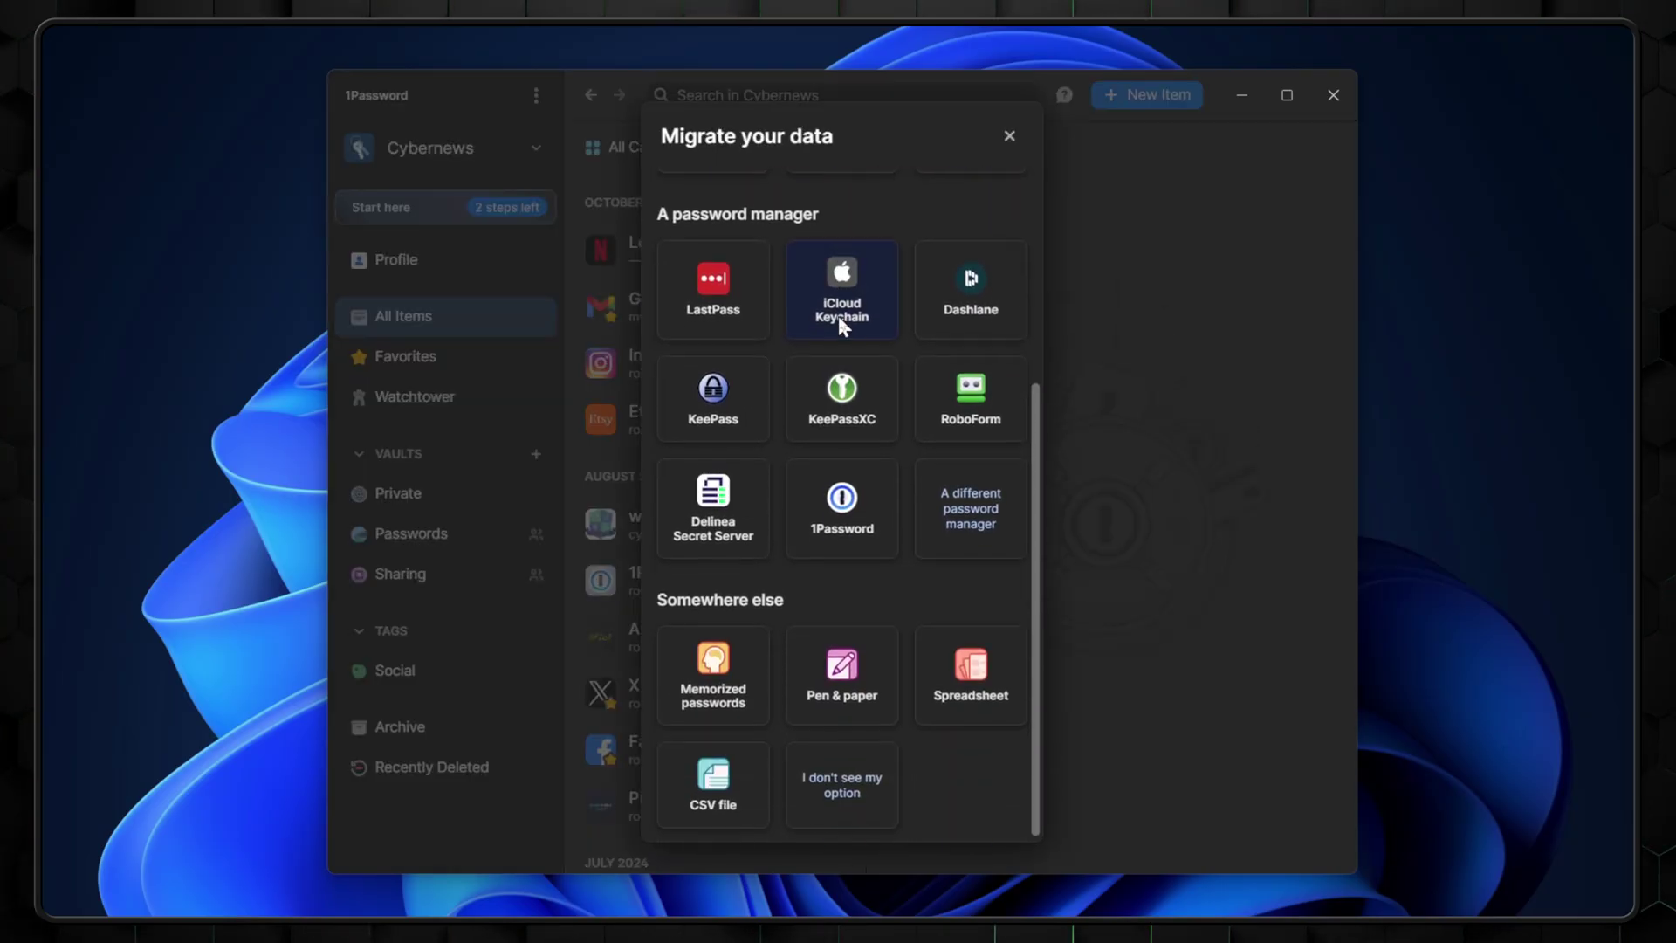
{"action": "key", "text": "Escape"}
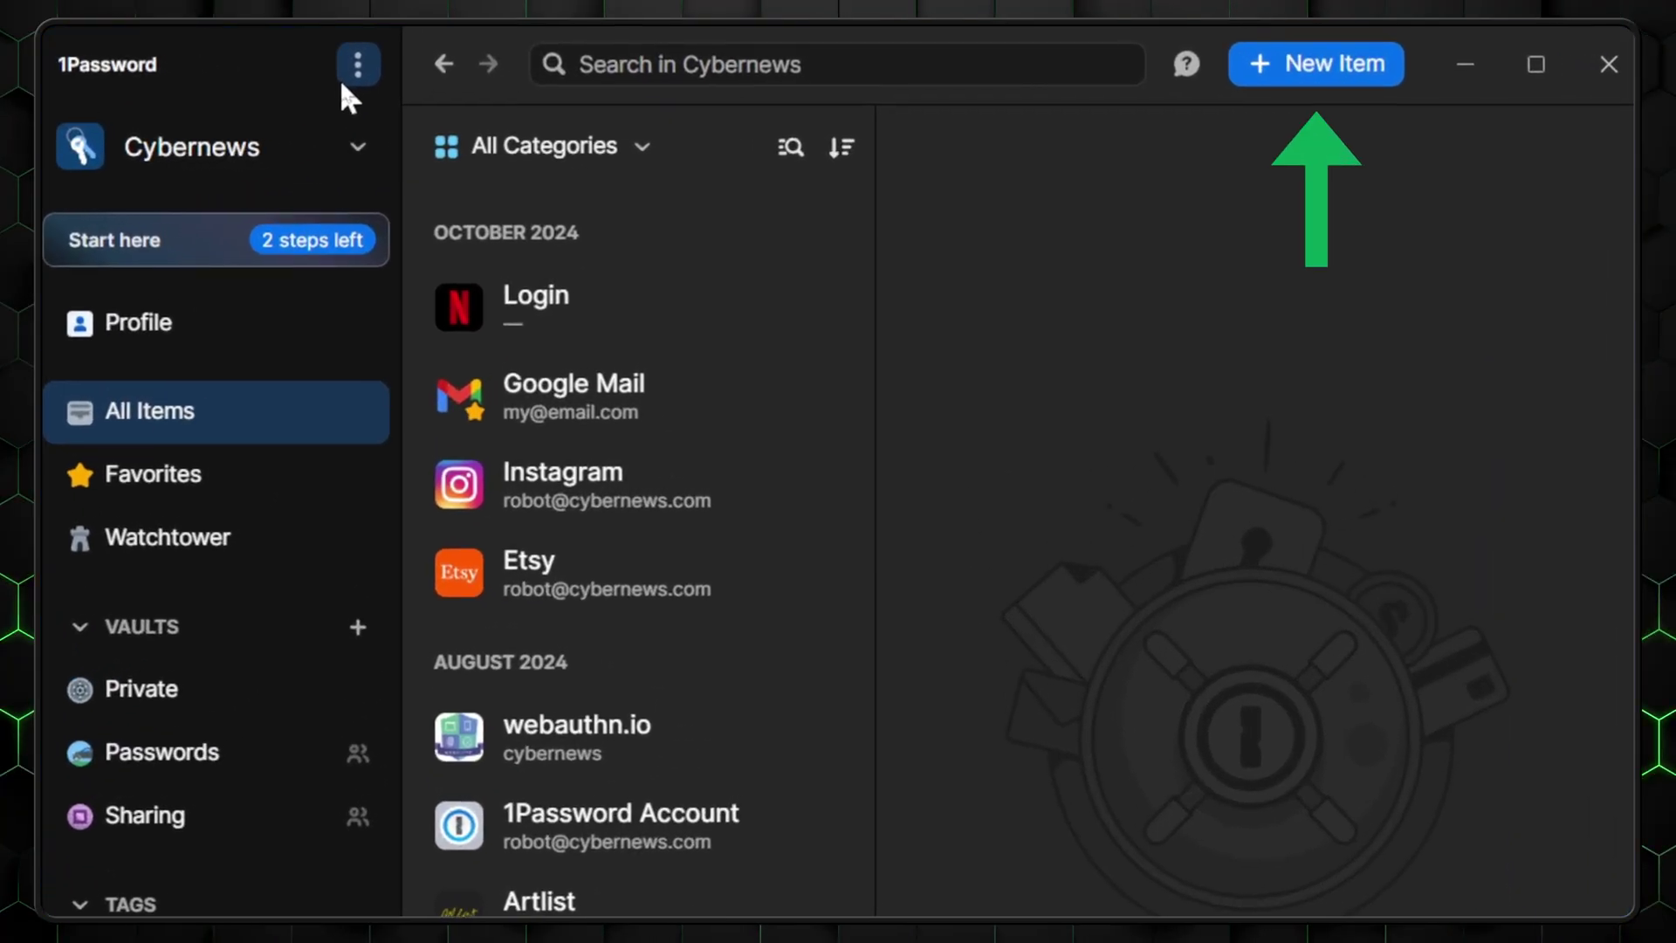
Step: Start a new Password item with a generated password lengthened via the Characters slider
{"action": "left_click", "coordinate": [1315, 64]}
{"action": "left_click", "coordinate": [795, 515]}
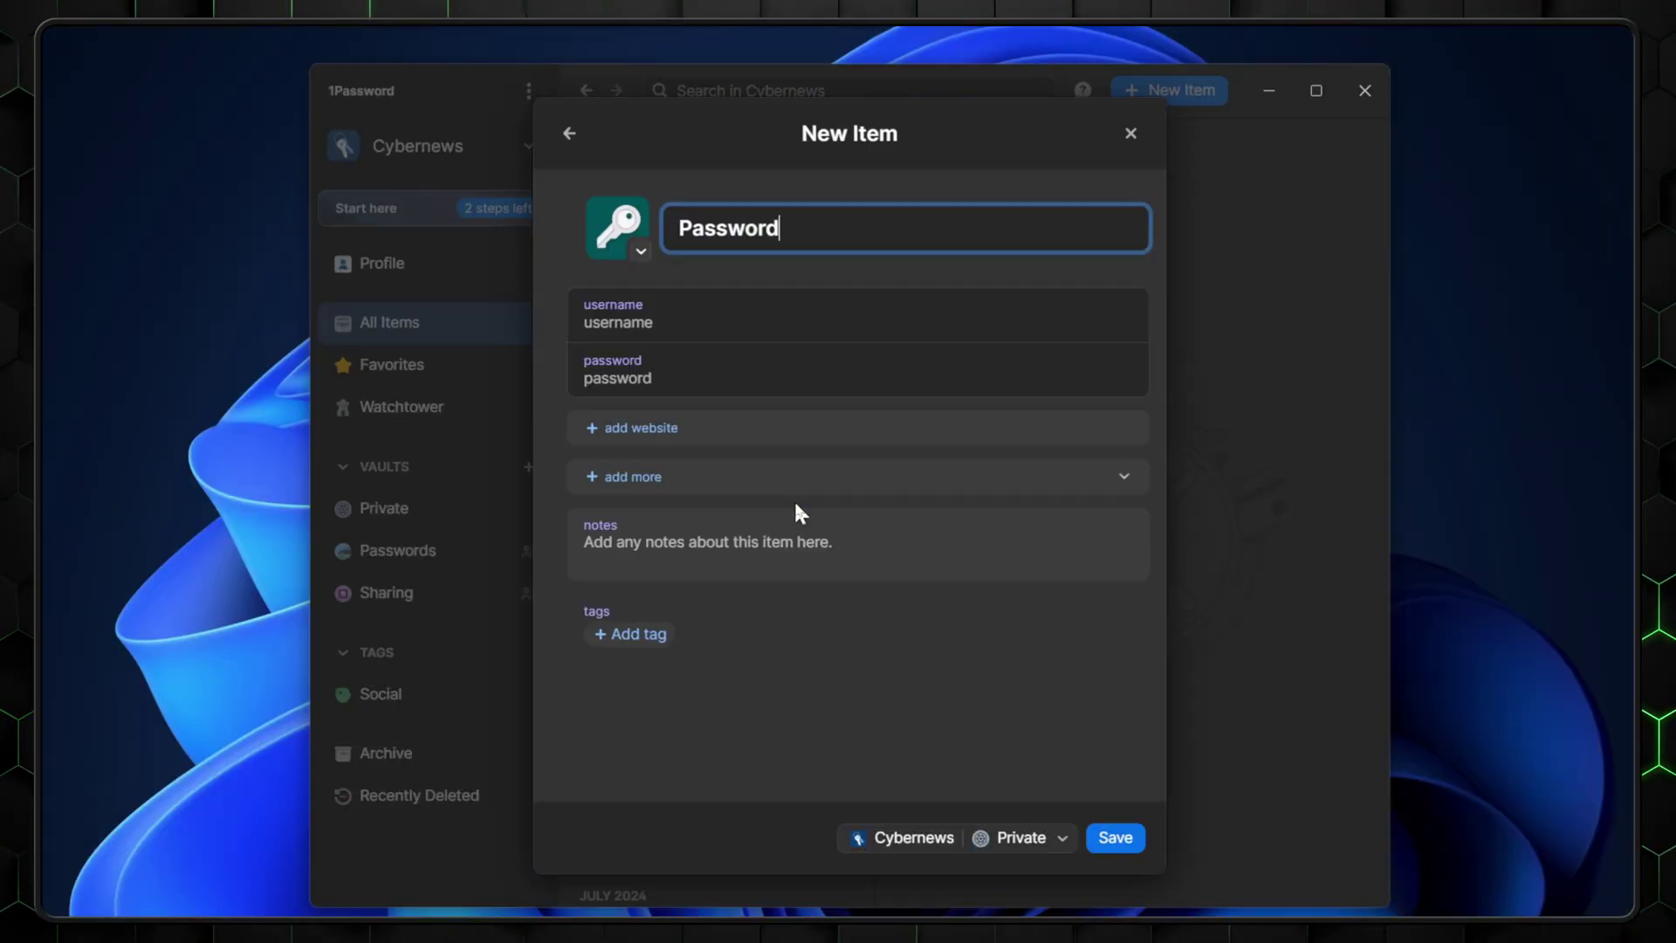
{"action": "left_click", "coordinate": [763, 377]}
{"action": "left_click", "coordinate": [752, 429]}
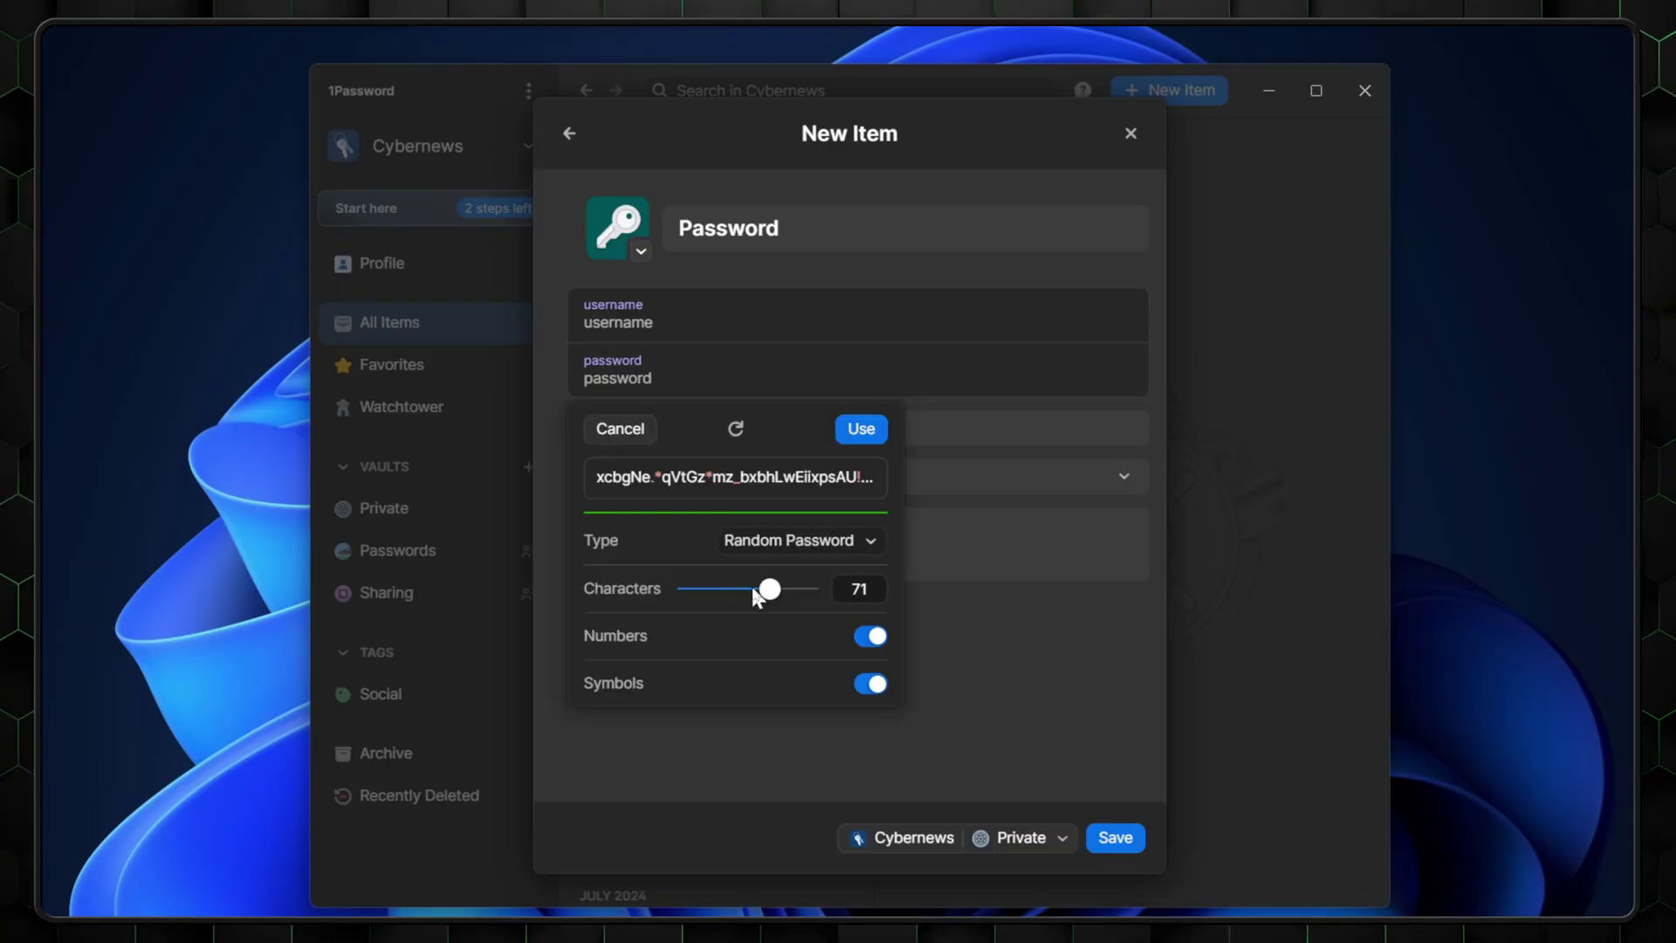
{"action": "left_click_drag", "start_coordinate": [682, 601], "coordinate": [742, 603]}
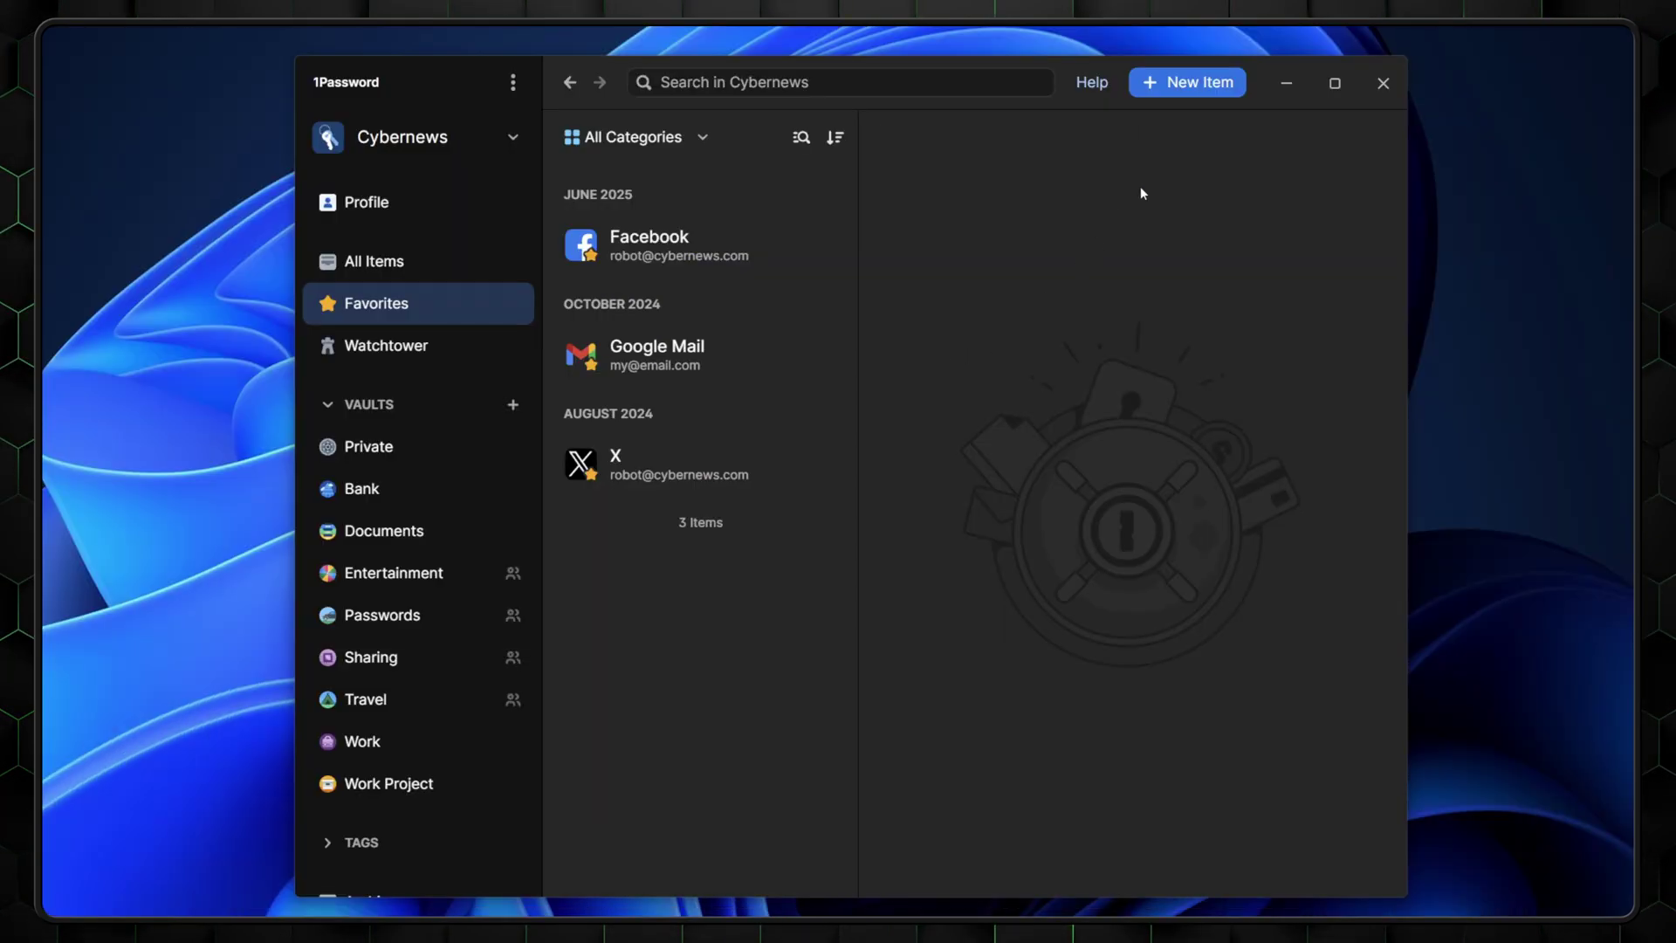
Step: Start a new Document item, then discard it
{"action": "left_click", "coordinate": [1188, 85]}
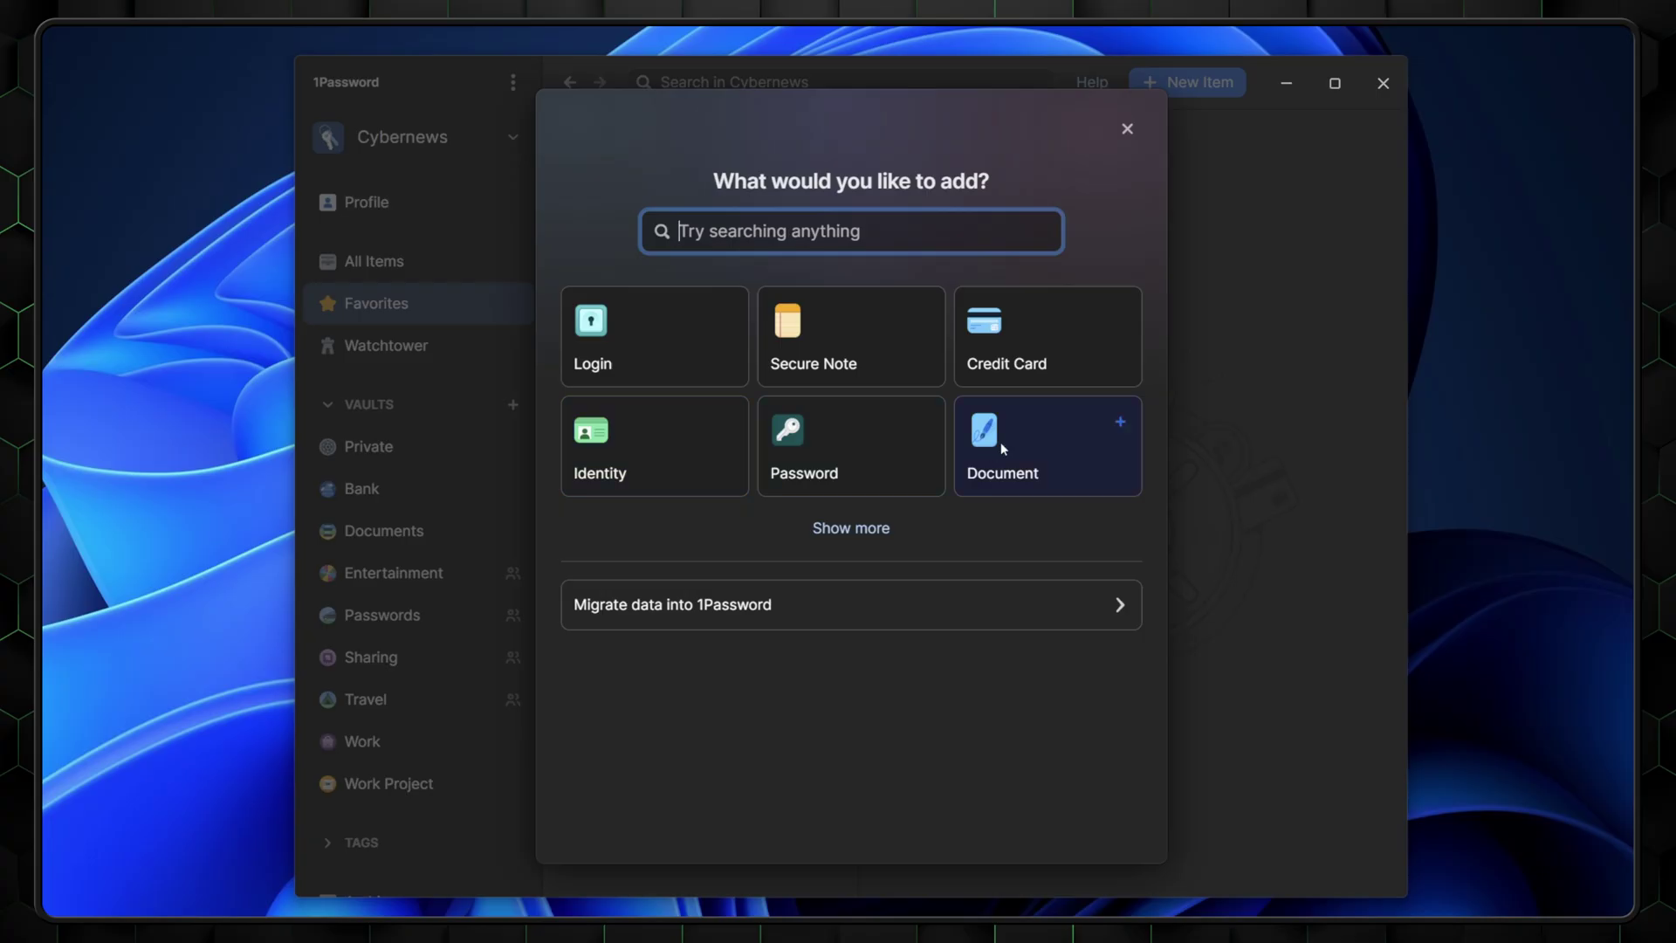
{"action": "left_click", "coordinate": [1000, 442]}
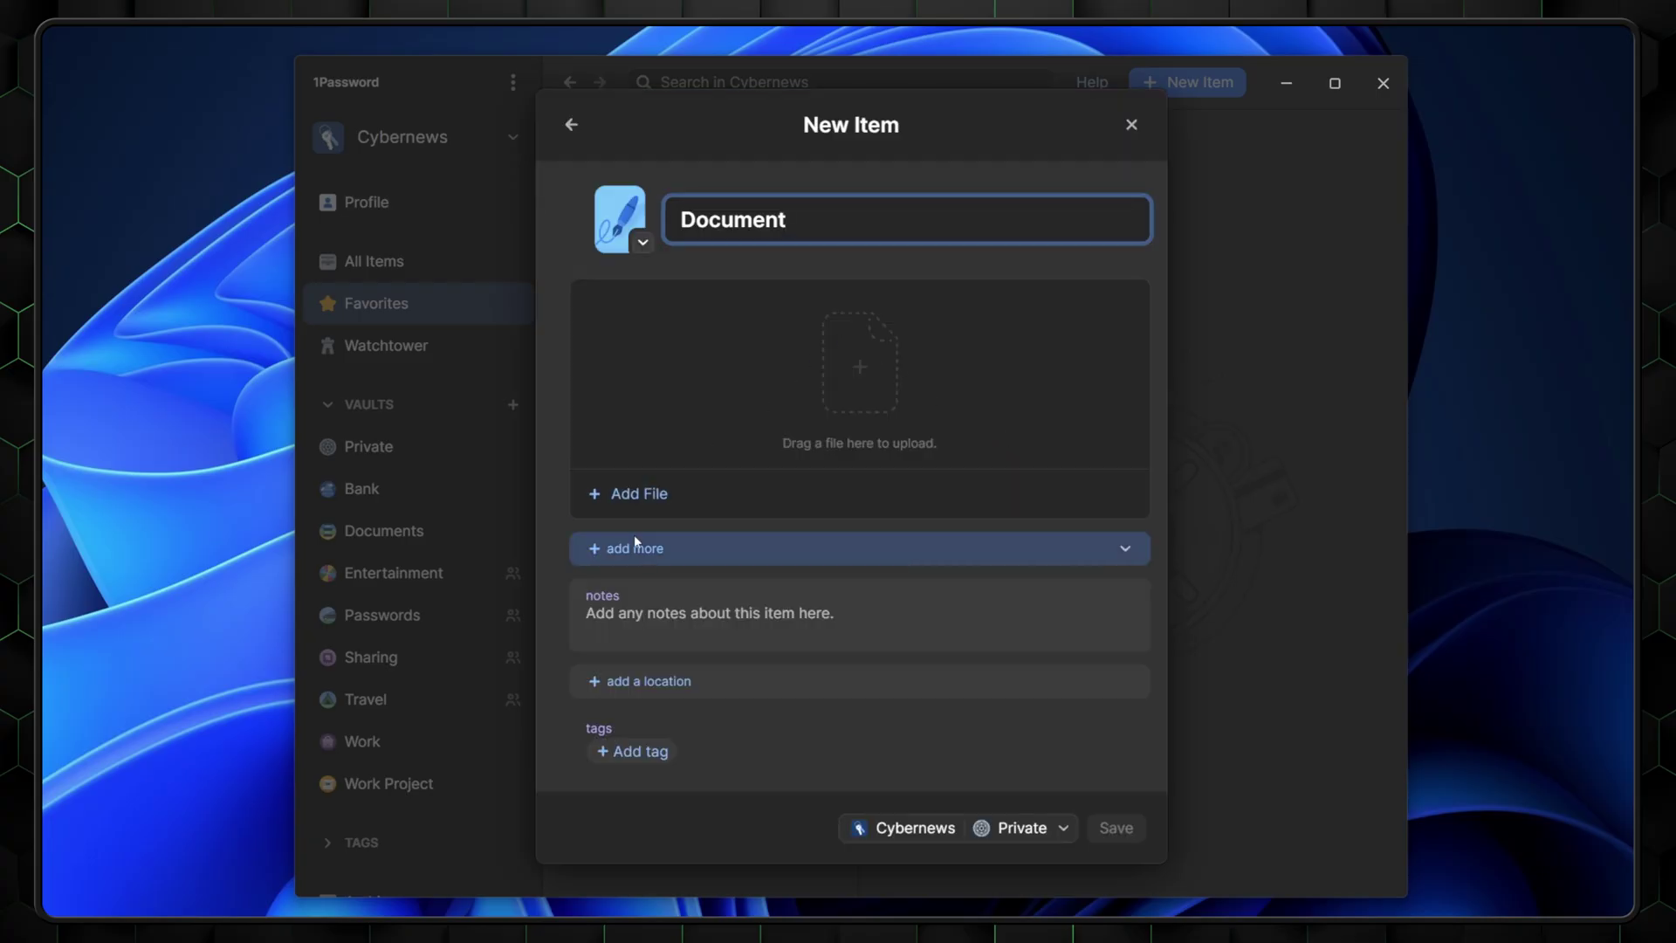
{"action": "left_click", "coordinate": [644, 504]}
{"action": "left_click", "coordinate": [513, 408]}
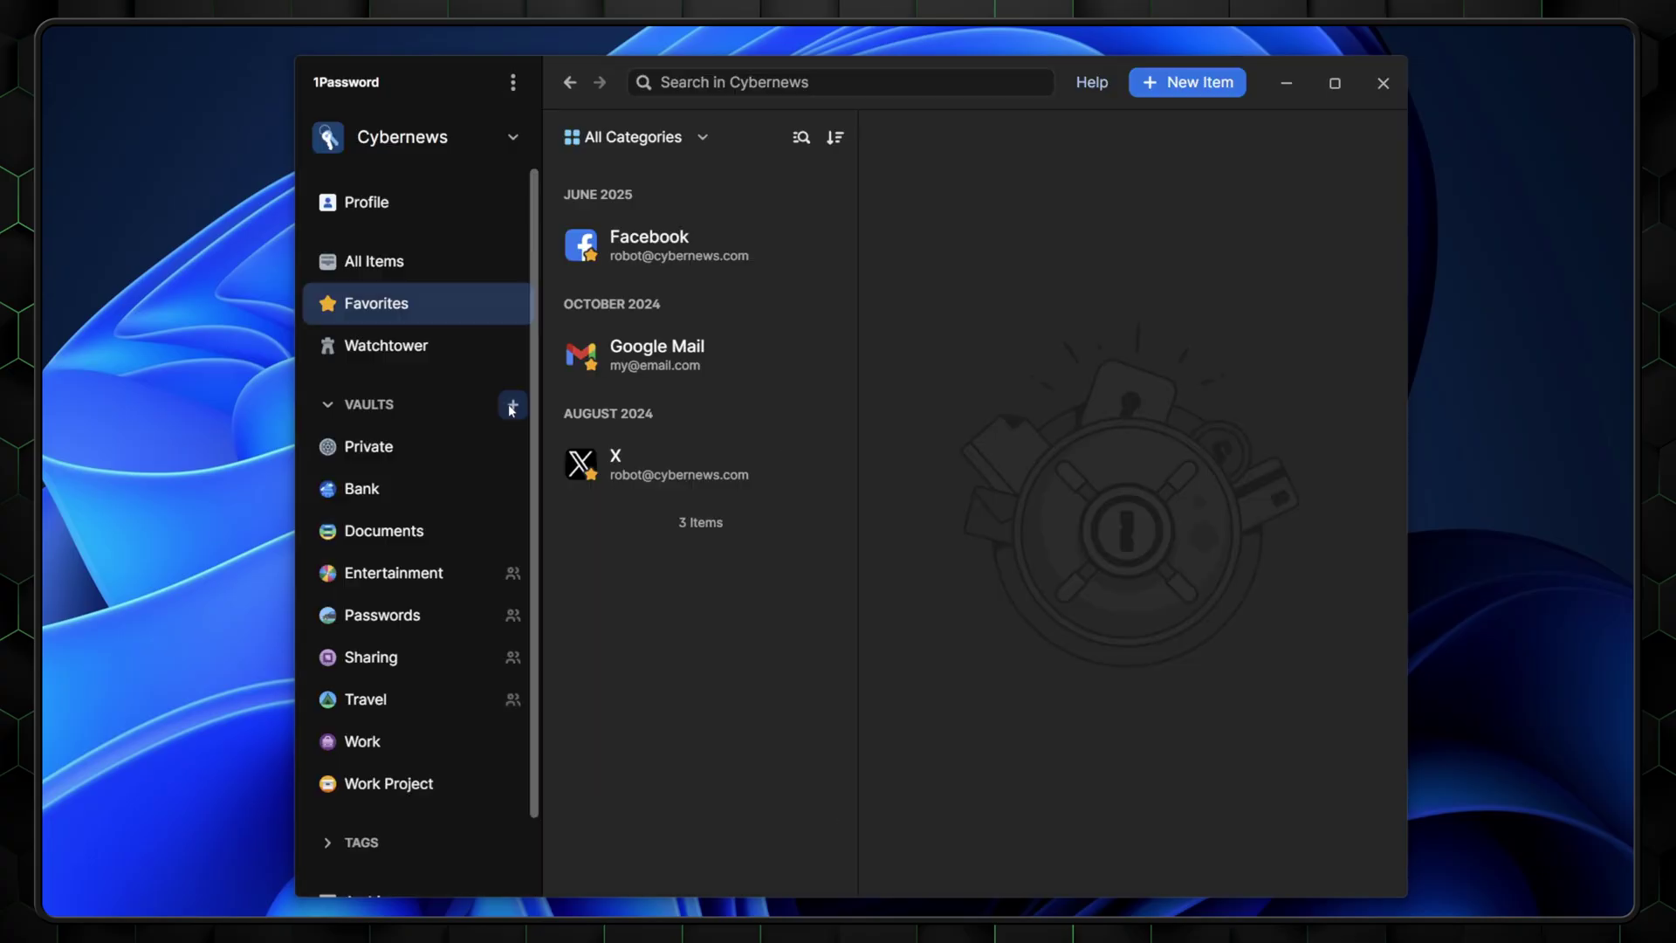
Step: Create the streaming vault with a purple armchair icon and share it with a family member
{"action": "left_click", "coordinate": [512, 407]}
{"action": "left_click", "coordinate": [842, 394]}
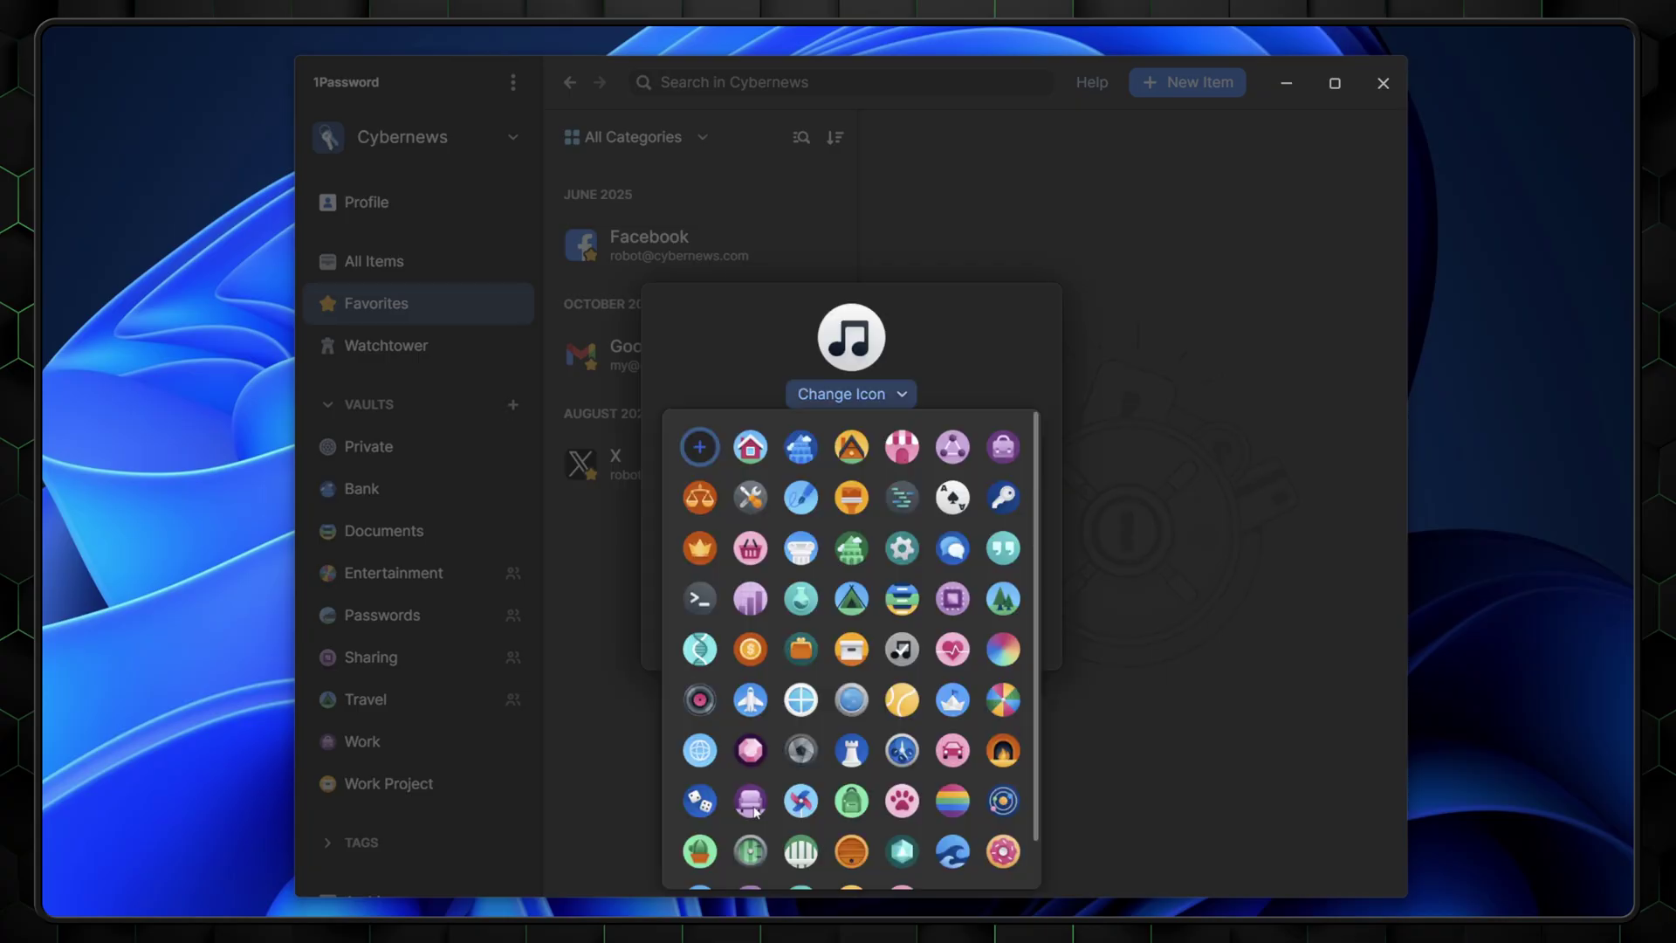
{"action": "left_click", "coordinate": [793, 520]}
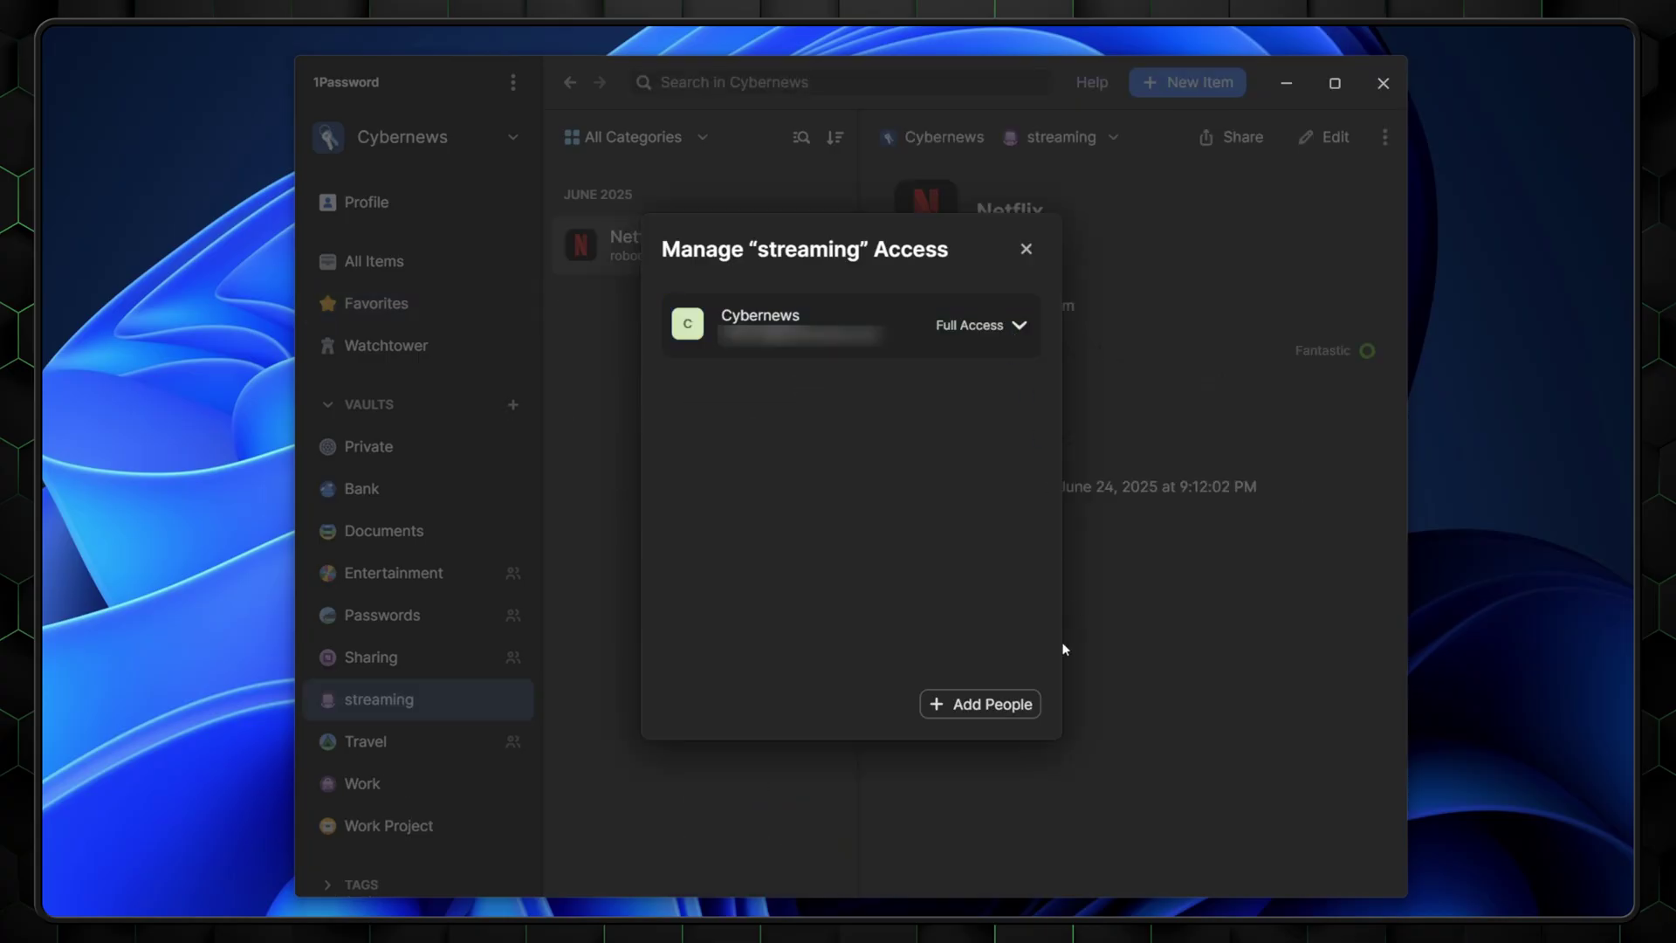
{"action": "left_click", "coordinate": [972, 703]}
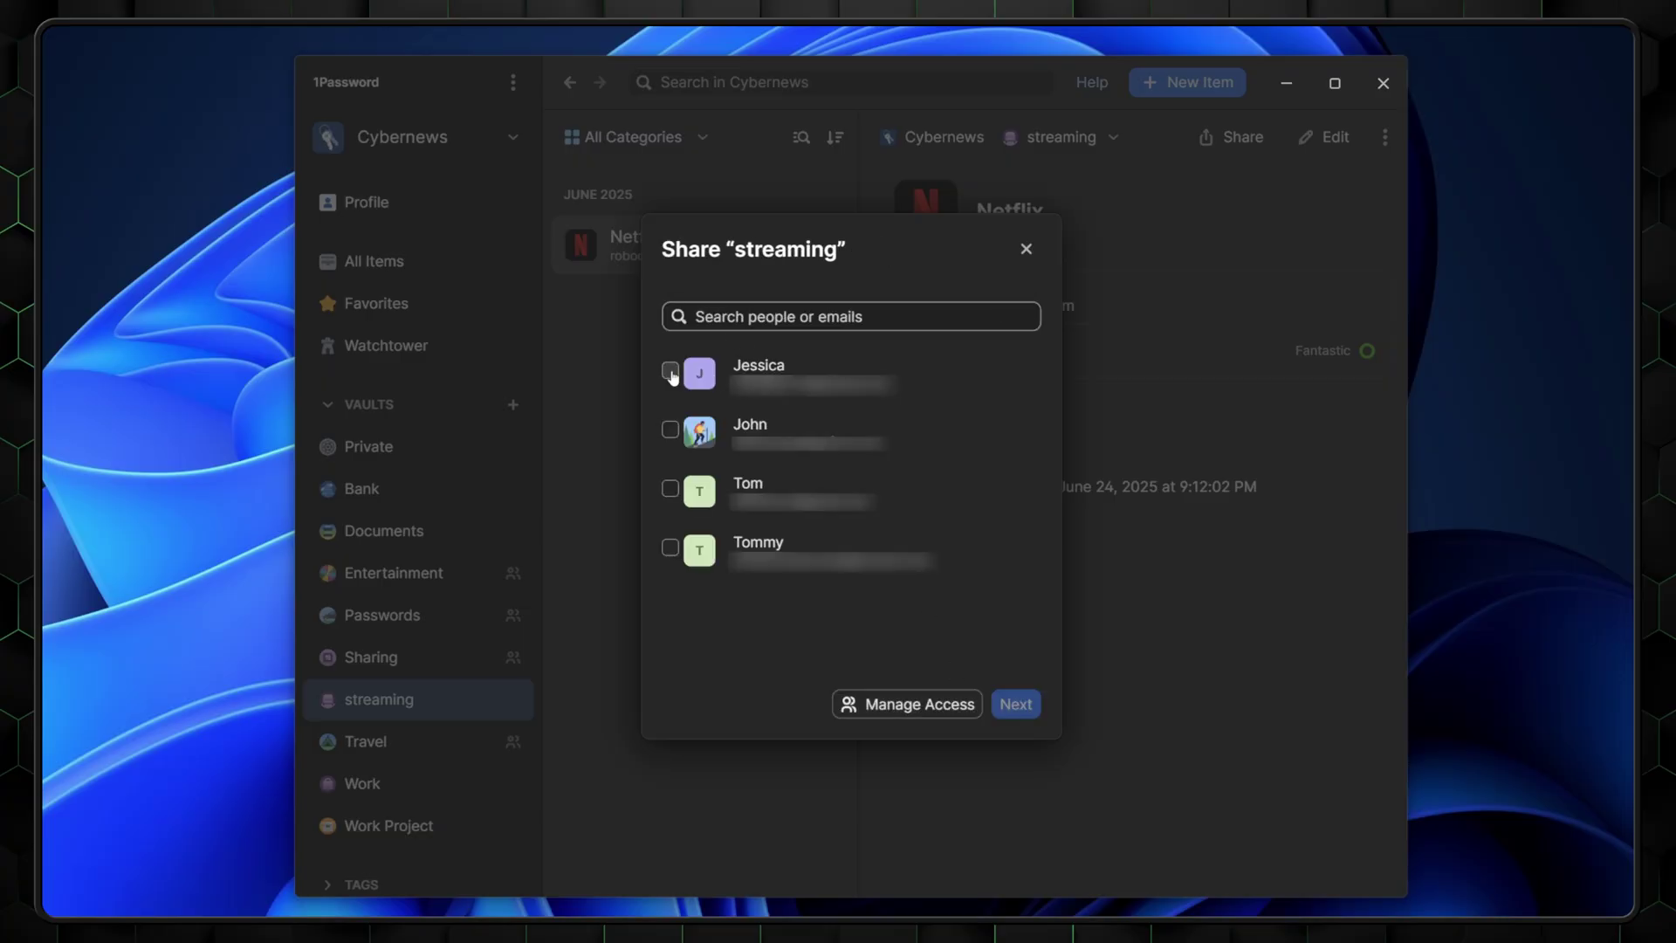
{"action": "left_click", "coordinate": [1016, 705]}
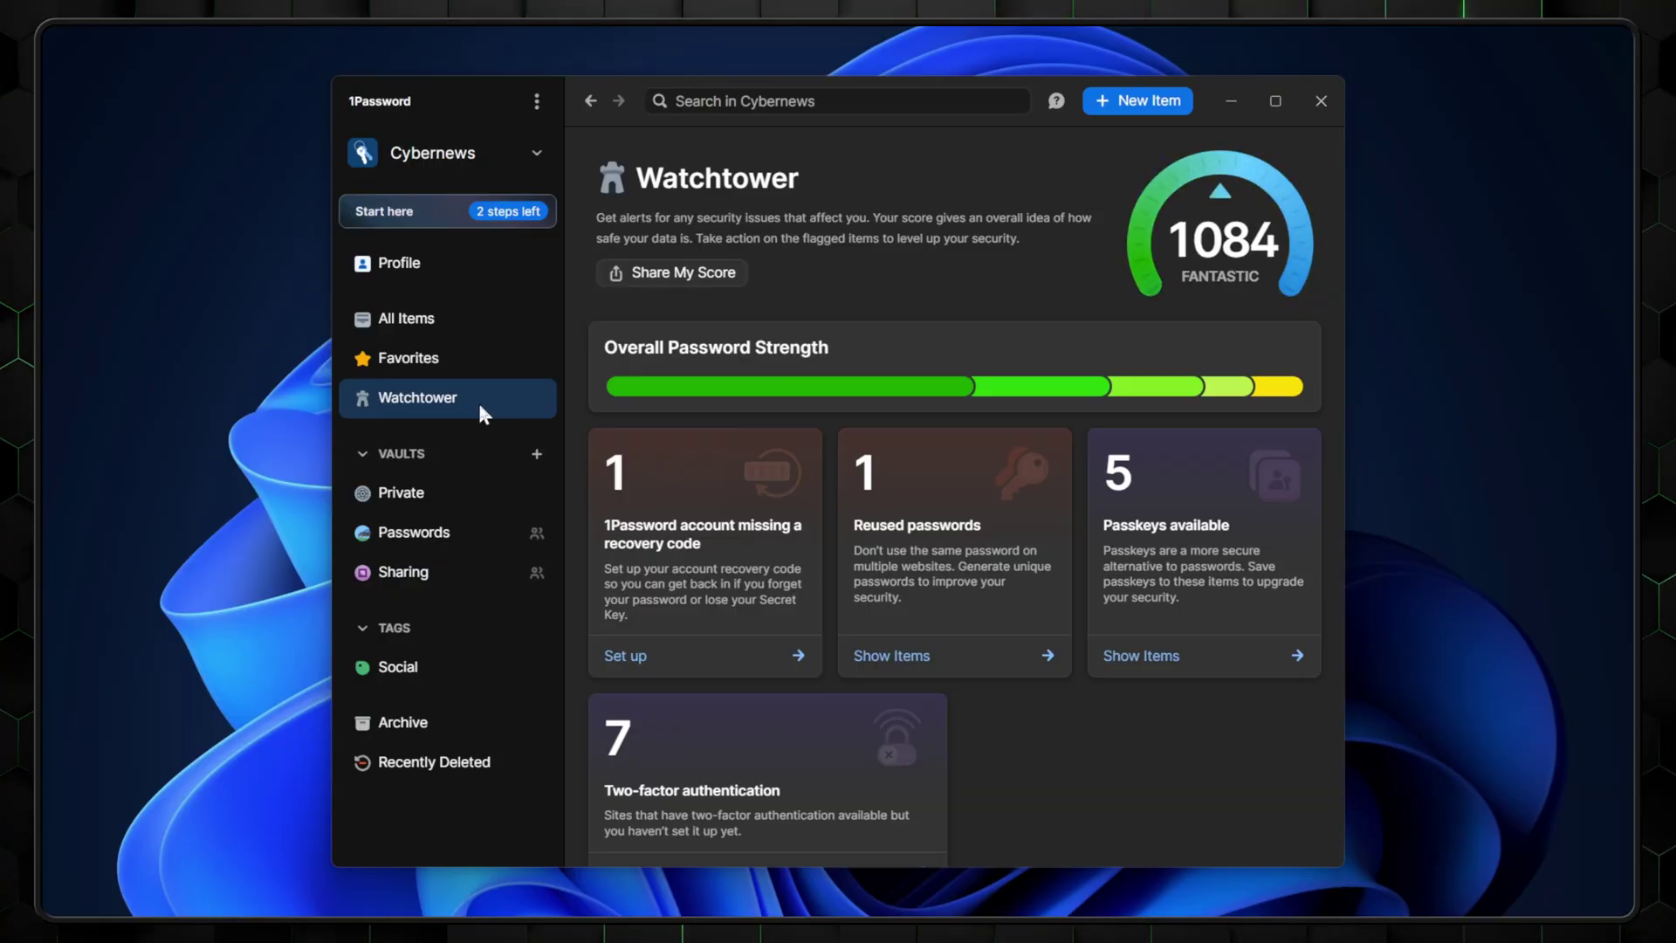
{"action": "left_click", "coordinate": [990, 644]}
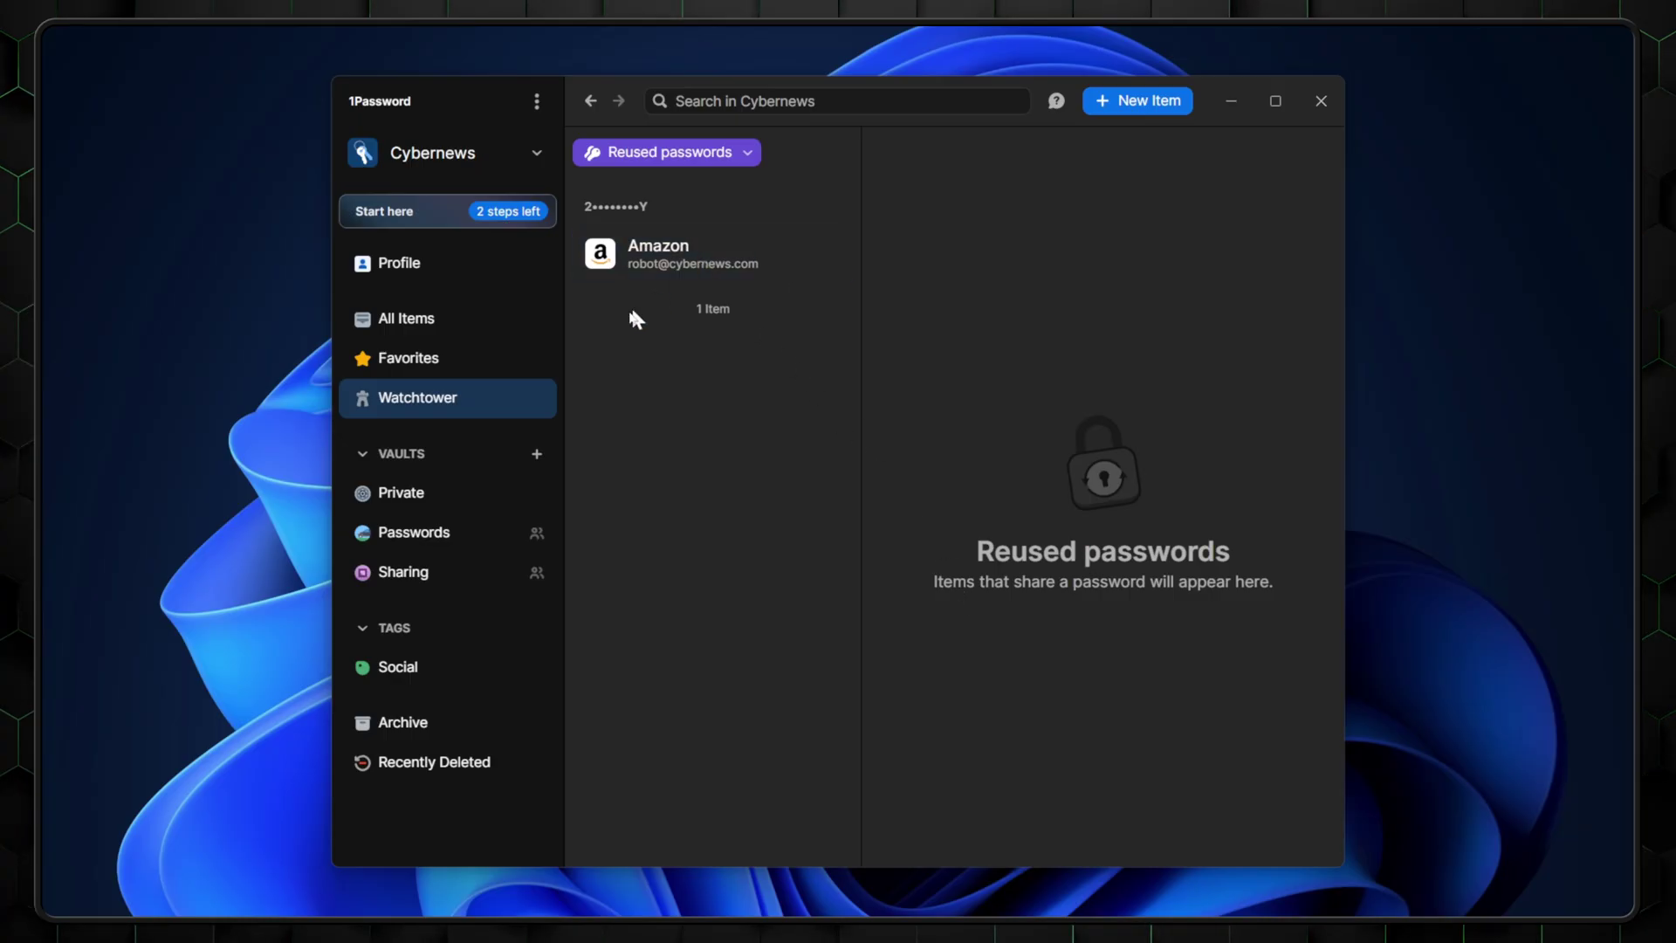
{"action": "left_click", "coordinate": [426, 405]}
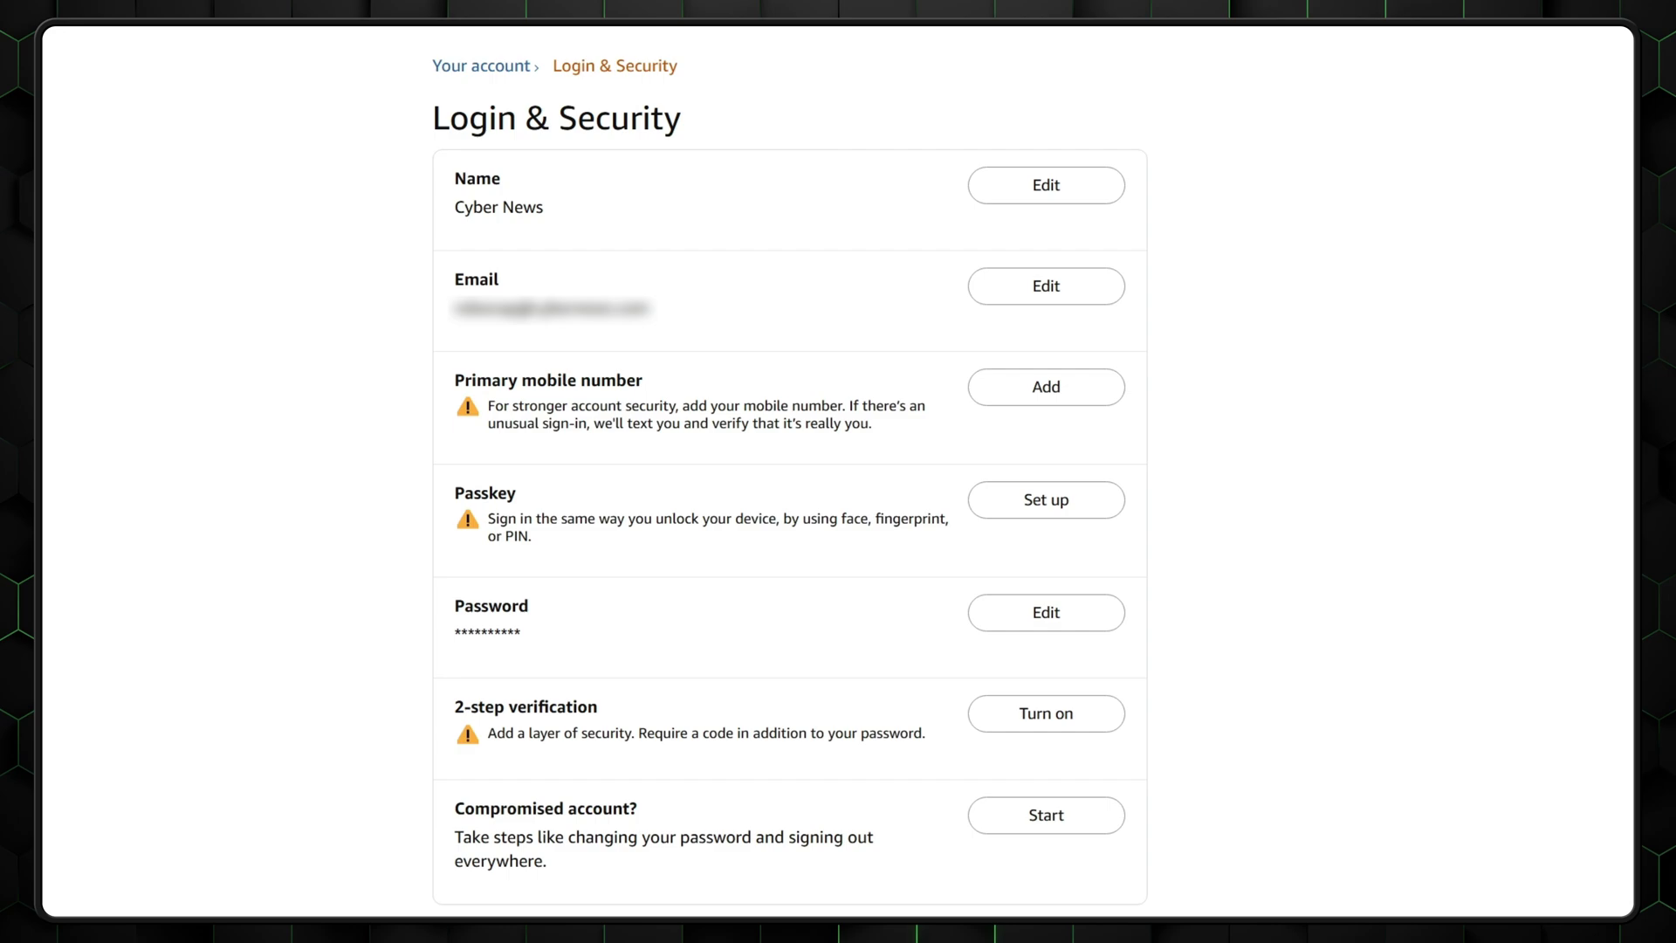
Step: Start Amazon passkey setup from Login & Security, bringing up 1Password's Save passkey prompt
{"action": "left_click", "coordinate": [1085, 515]}
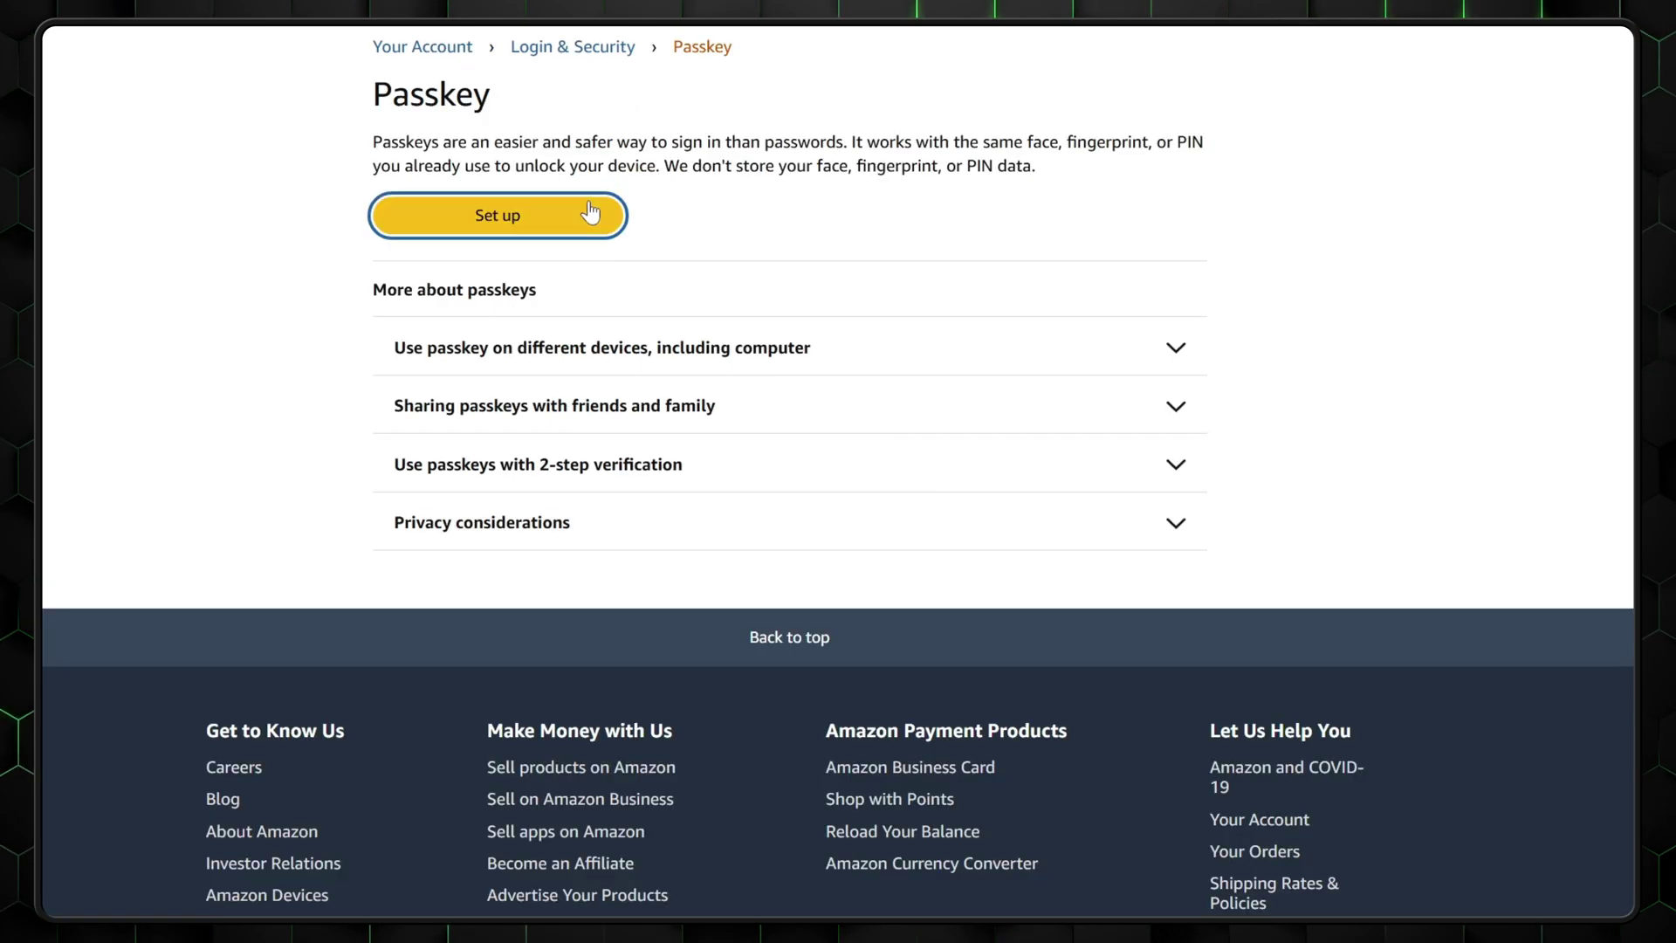
{"action": "left_click", "coordinate": [590, 212]}
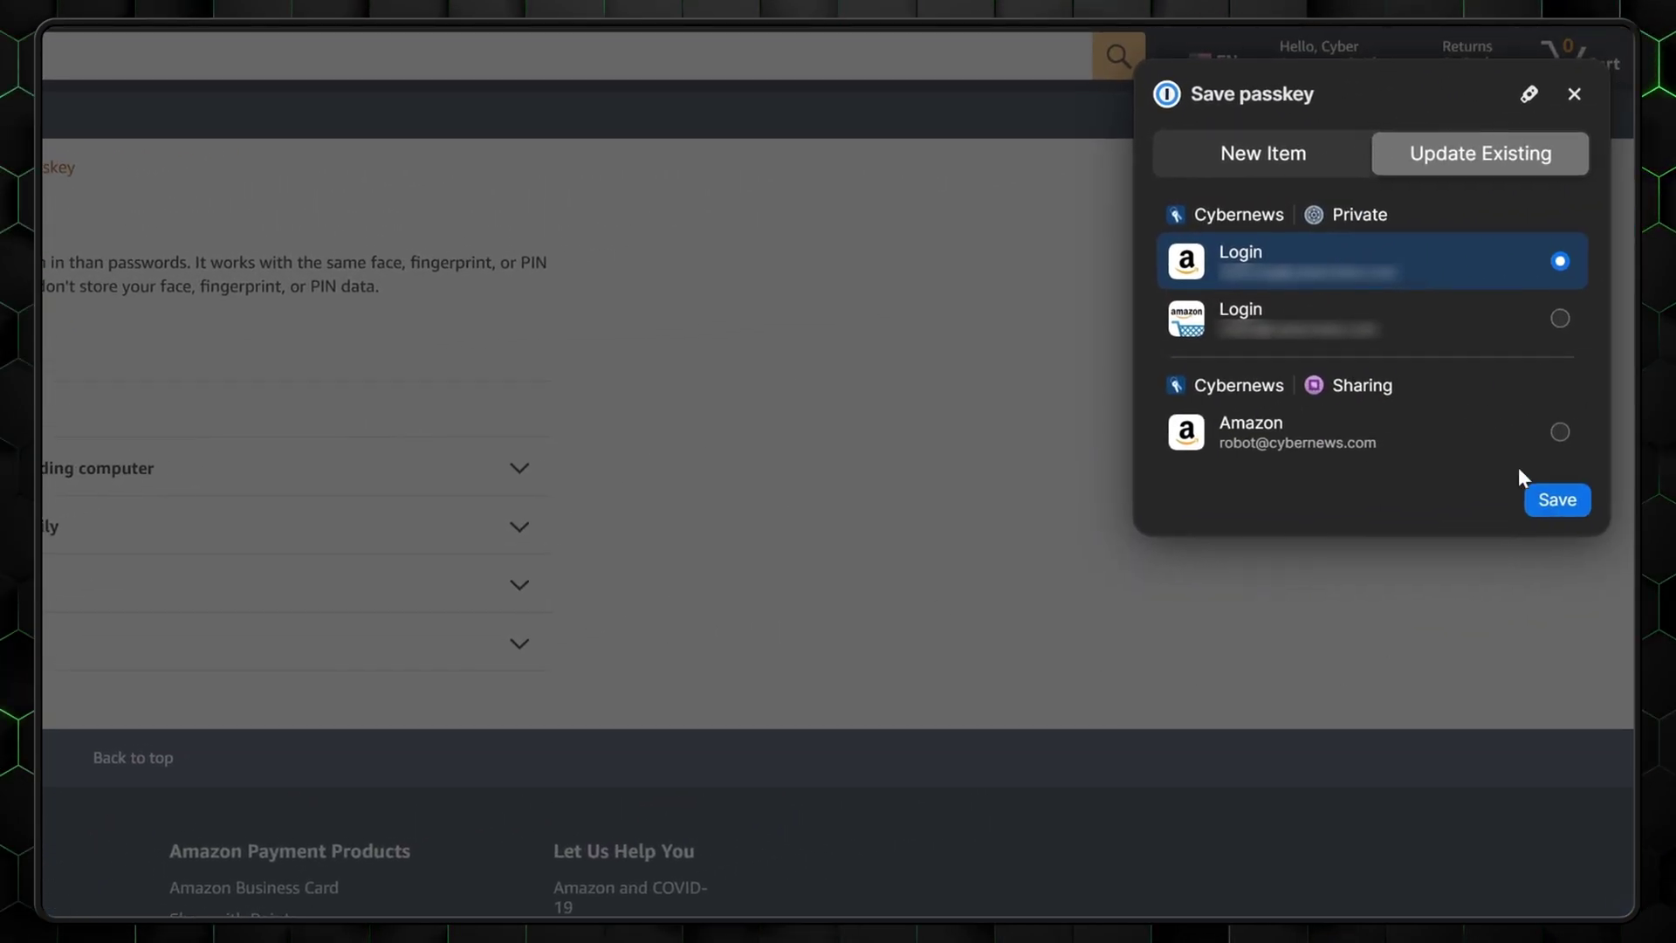